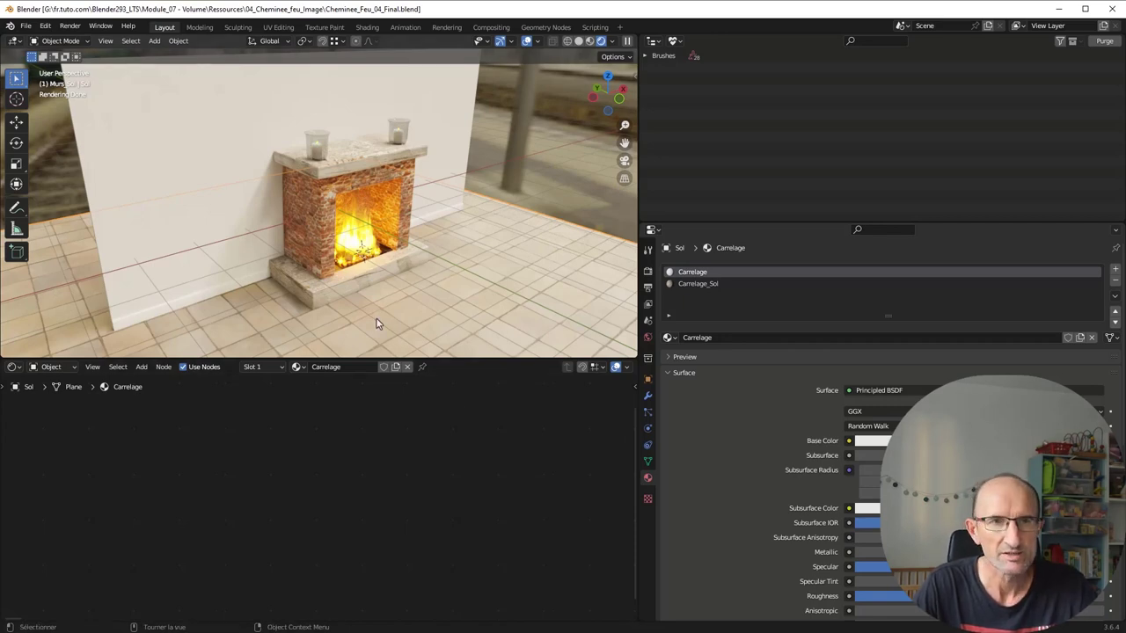
Look around the fireplace scene, cancelling a move and the Add menu without changes
key("g")
key("Escape")
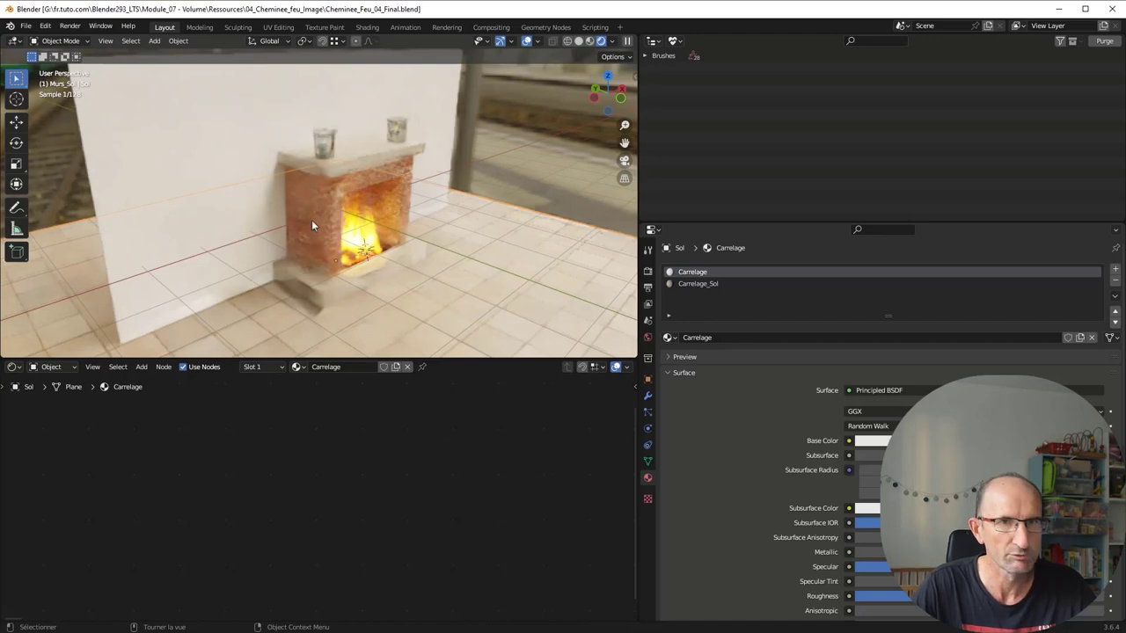
mouse_move(316, 229)
middle_mouse_down()
mouse_move(351, 253)
mouse_move(367, 290)
mouse_move(381, 287)
middle_mouse_up()
scroll(354, 255, "up", 3)
scroll(365, 284, "down", 2)
scroll(365, 286, "down", 2)
scroll(365, 286, "down", 3)
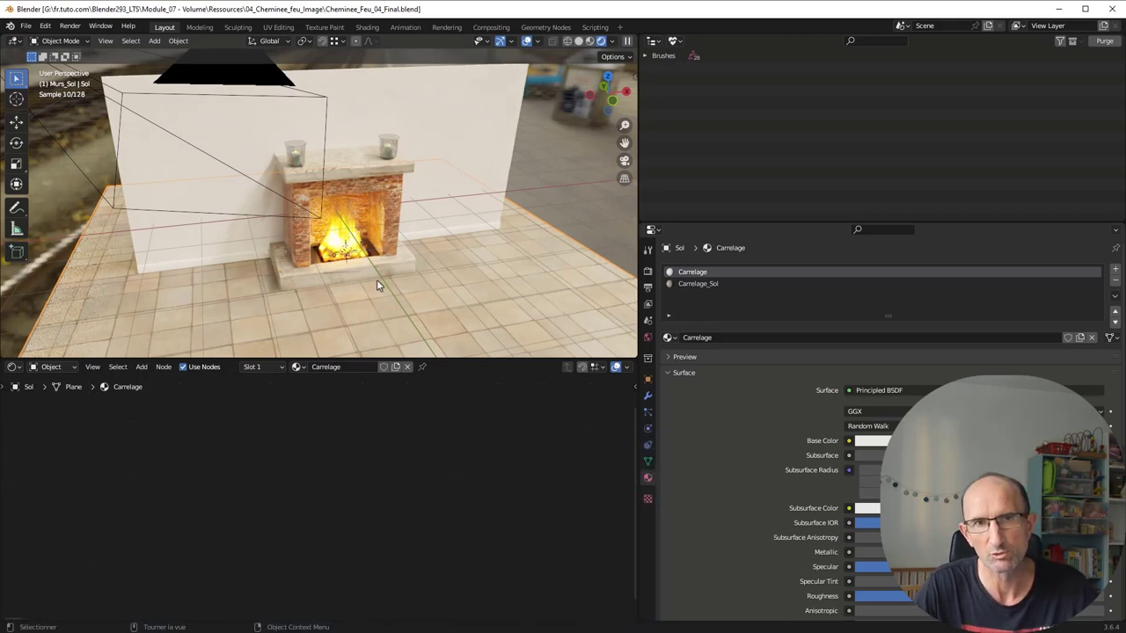
key("shift+a")
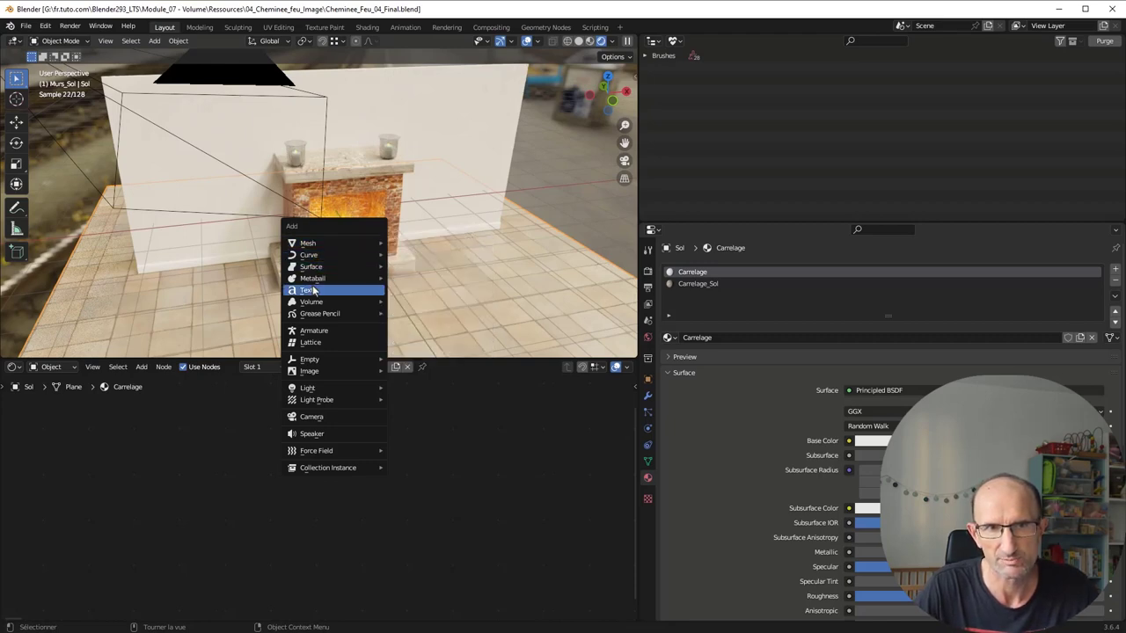
mouse_move(313, 301)
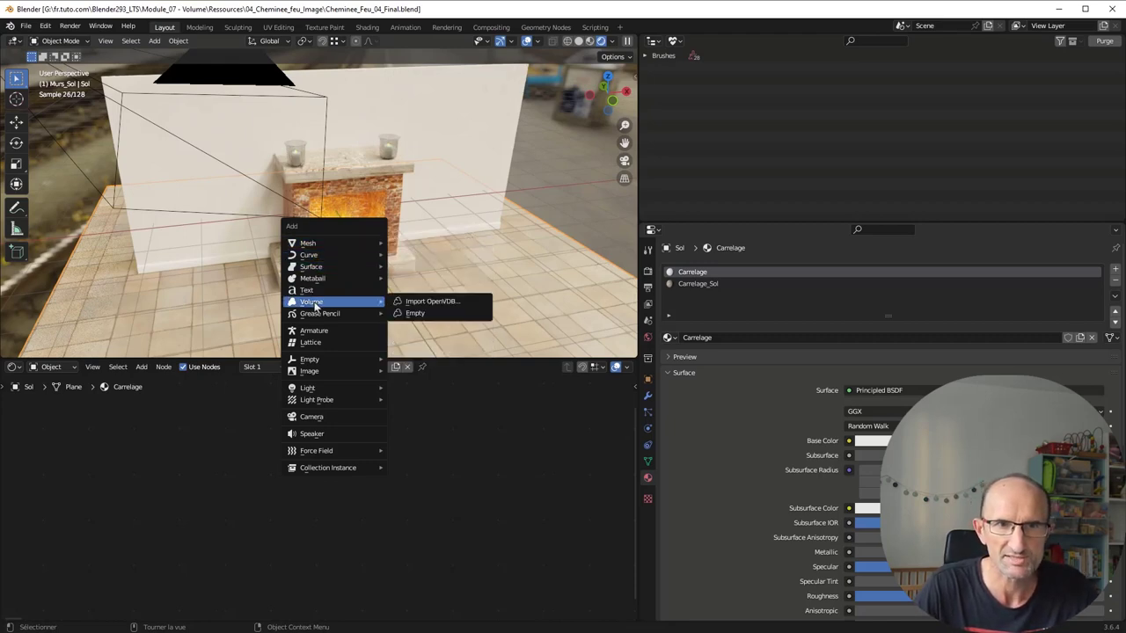
key("Escape")
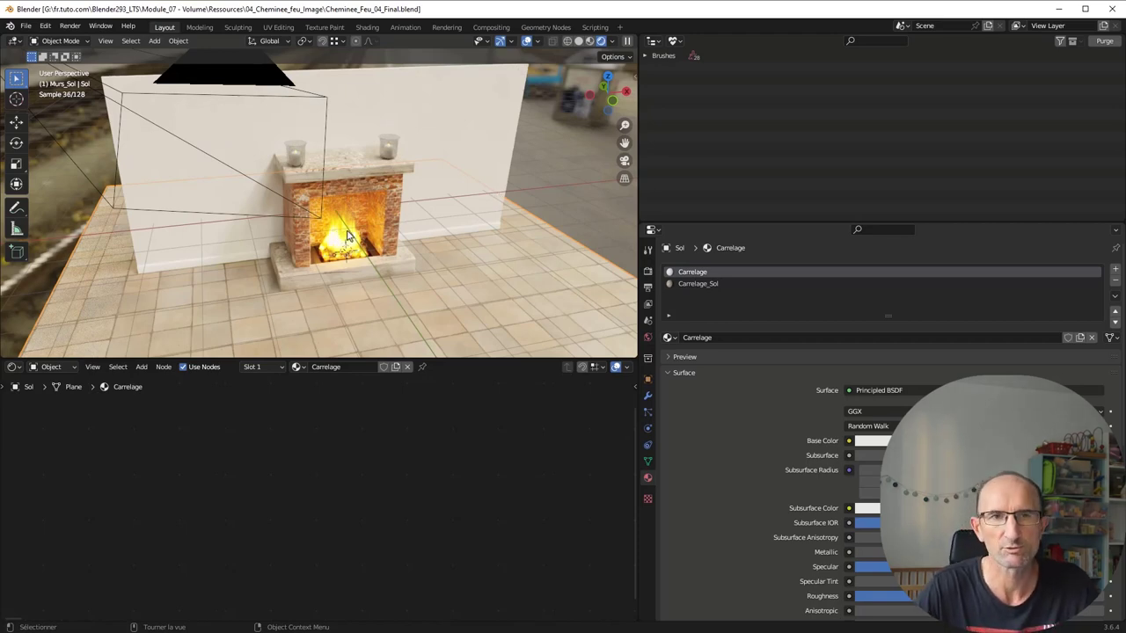
Select the fire volume and show its full material node tree maximized with Ctrl+Space
left_click(345, 233)
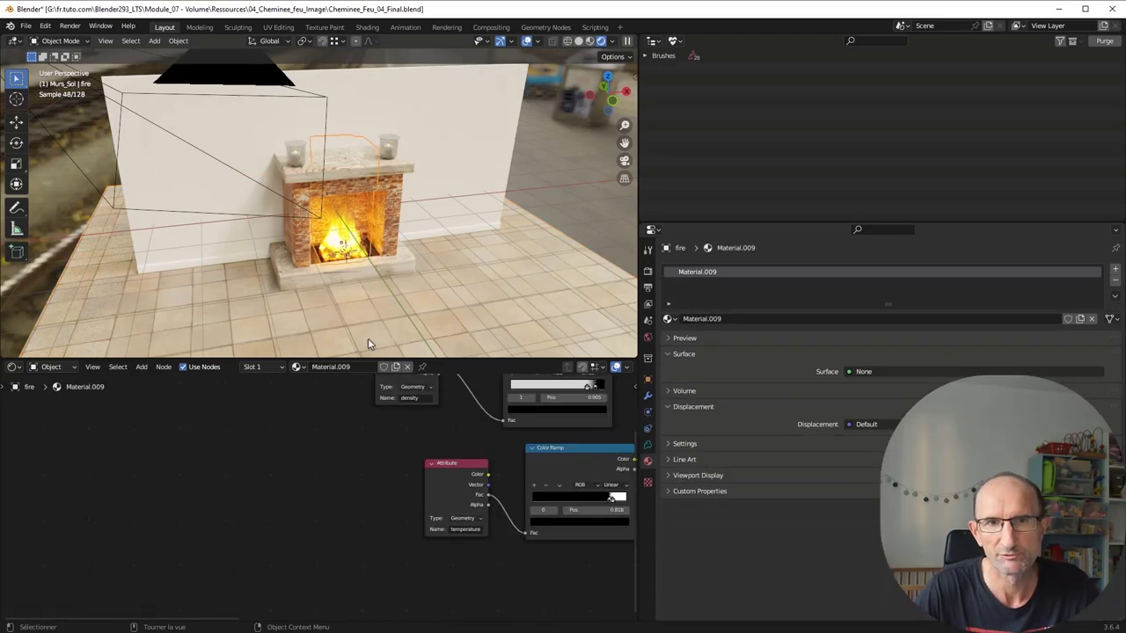
scroll(414, 434, "down", 3)
mouse_move(414, 433)
middle_mouse_down()
mouse_move(231, 455)
mouse_move(251, 478)
mouse_move(308, 474)
middle_mouse_up()
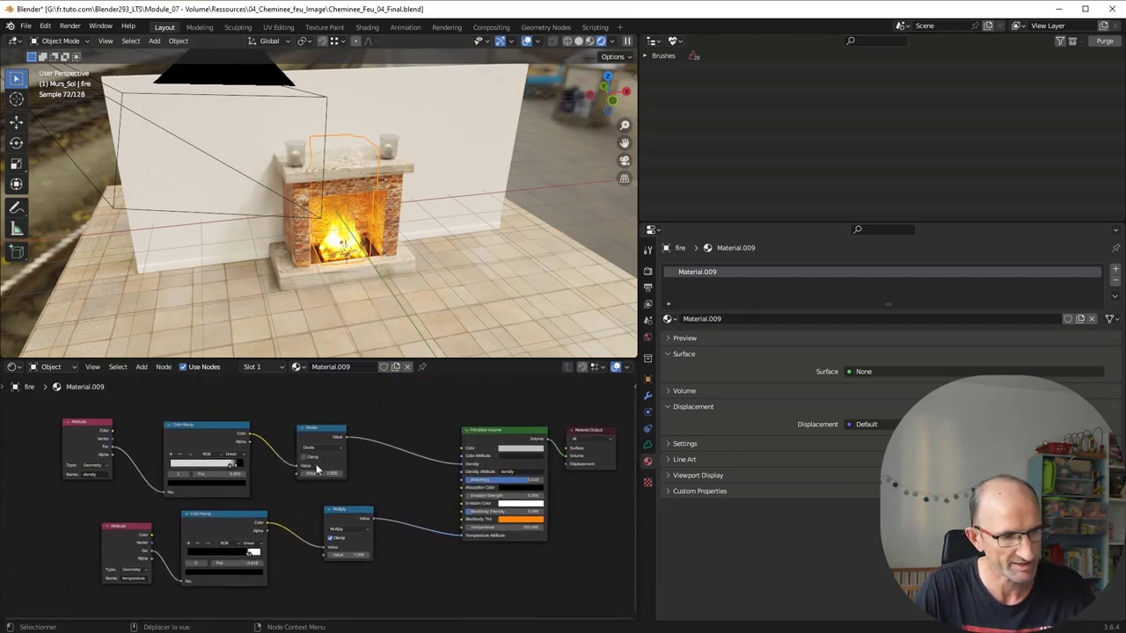
key("ctrl+space")
scroll(530, 288, "down", 2)
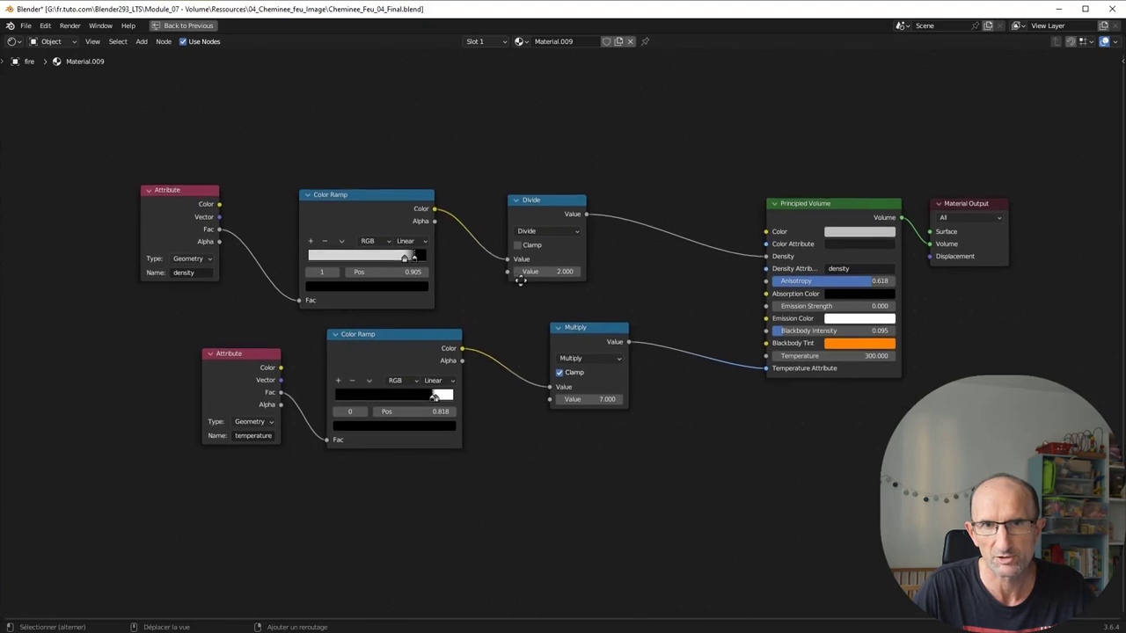
scroll(530, 288, "up", 1)
scroll(531, 289, "up", 1)
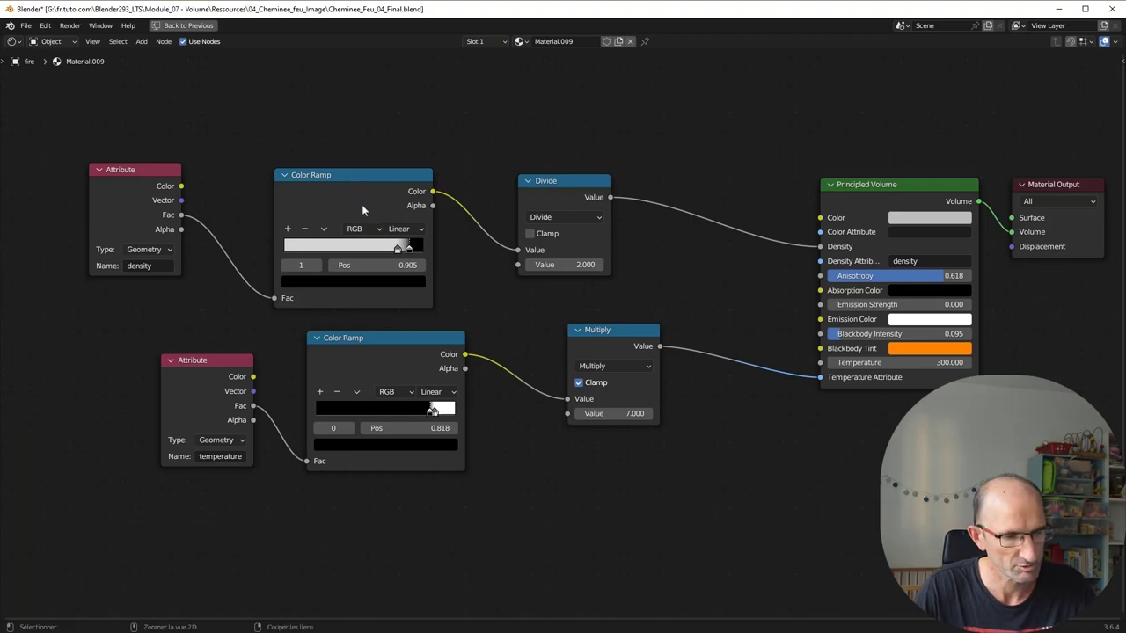
scroll(389, 301, "down", 1)
middle_click_drag(390, 307, 354, 261)
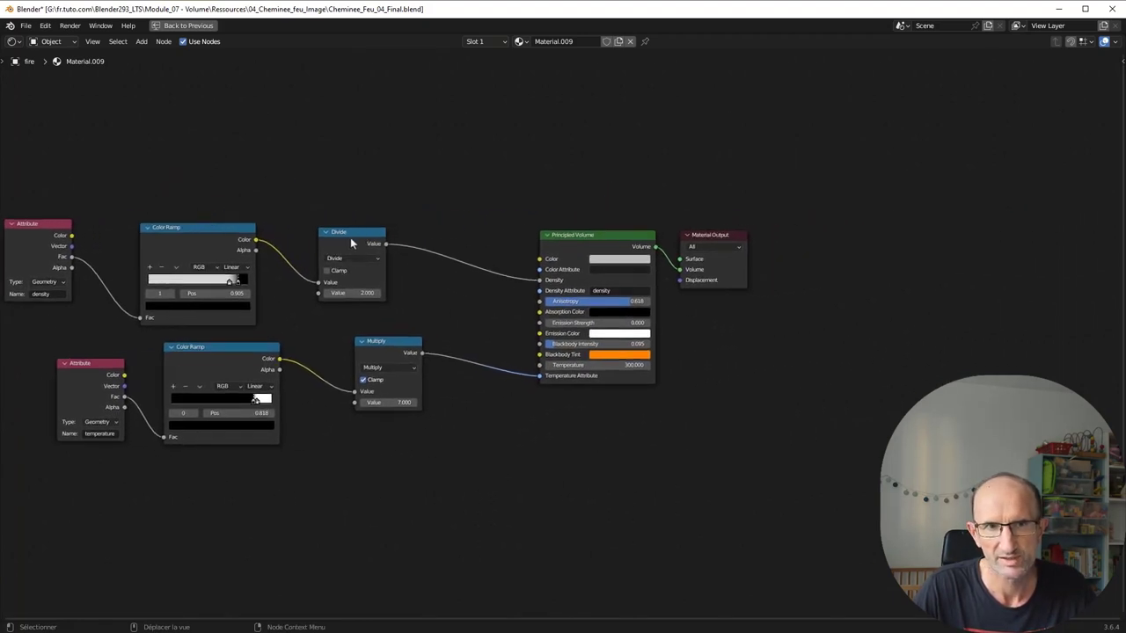
Drop a Math Add node onto the Divide→Density link, then restore the normal layout
left_click_drag(350, 243, 330, 237)
key("shift+a")
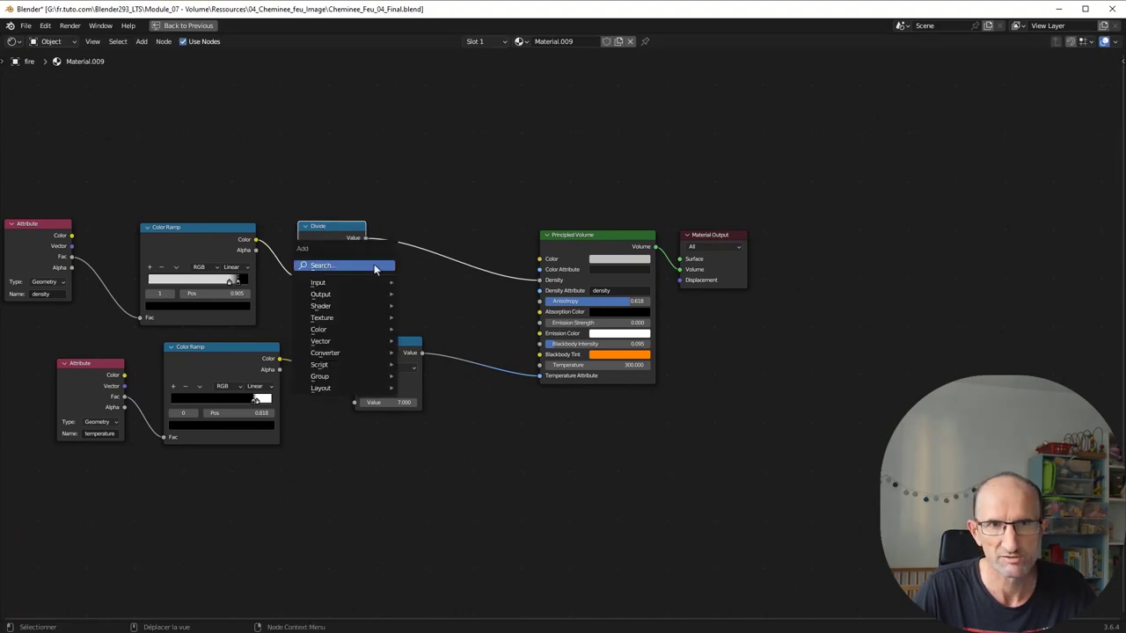
left_click(376, 266)
type("add")
type("math")
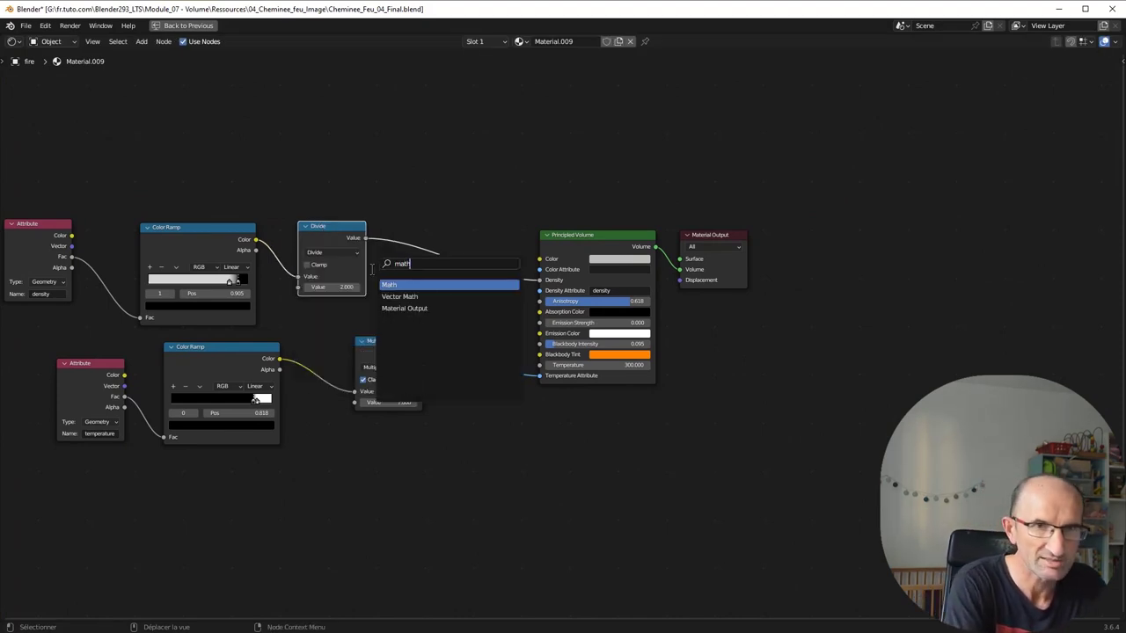
key("Return")
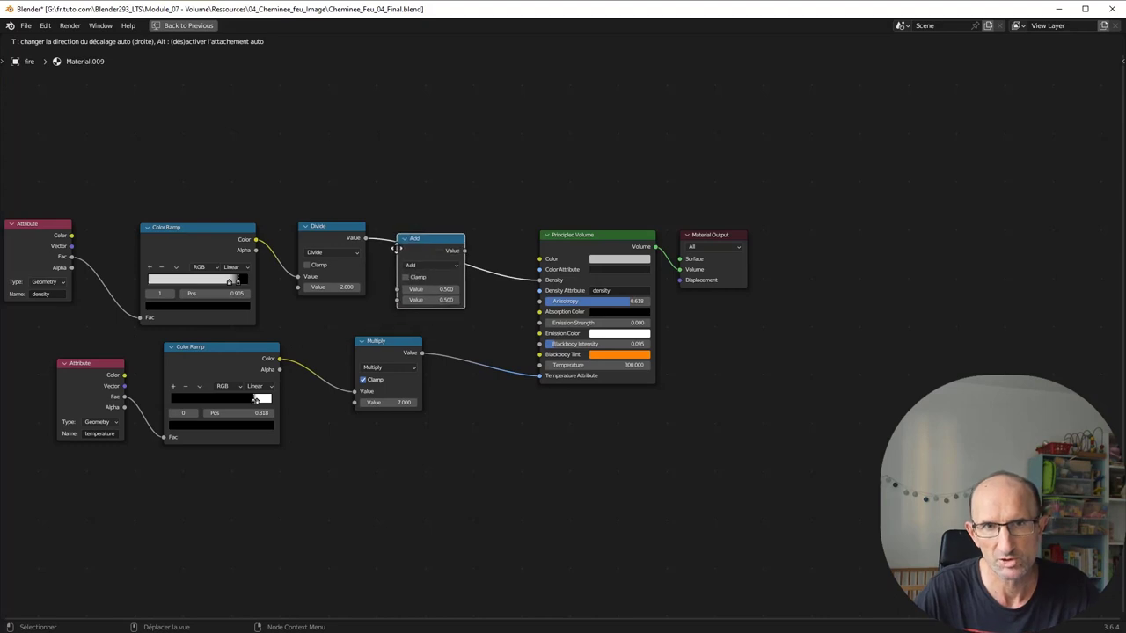
left_click(417, 256)
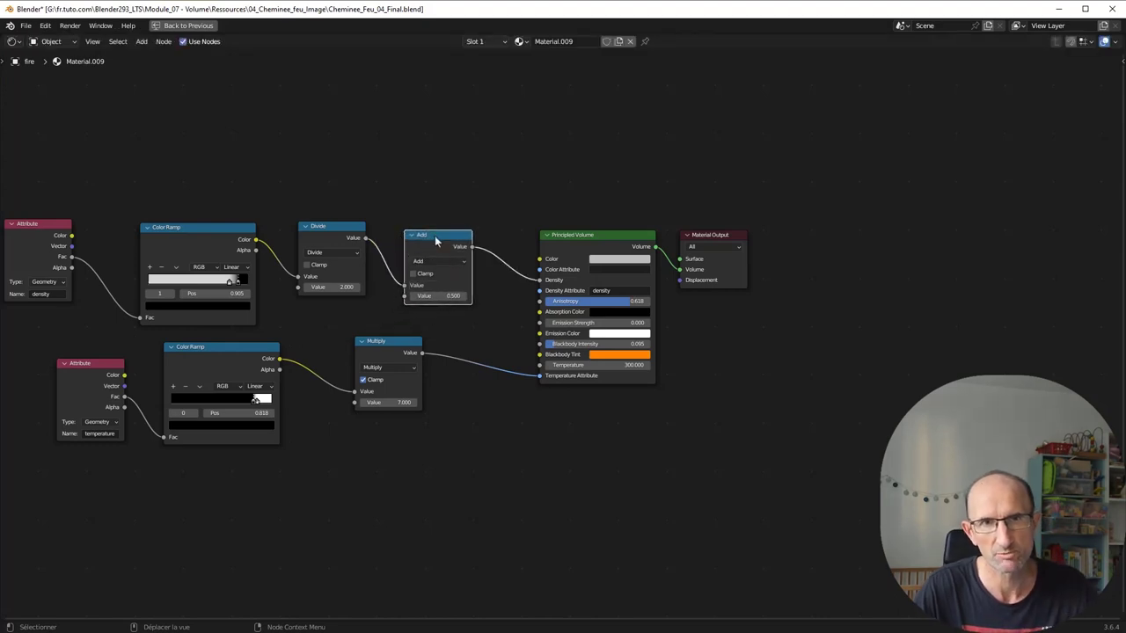
key("shift+s")
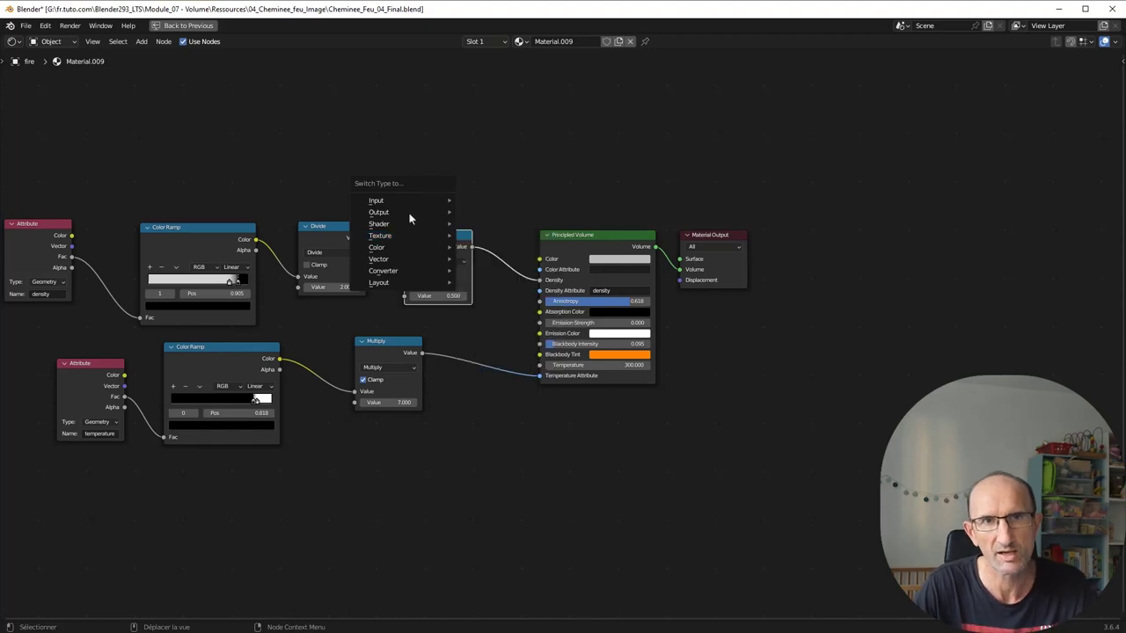
mouse_move(379, 212)
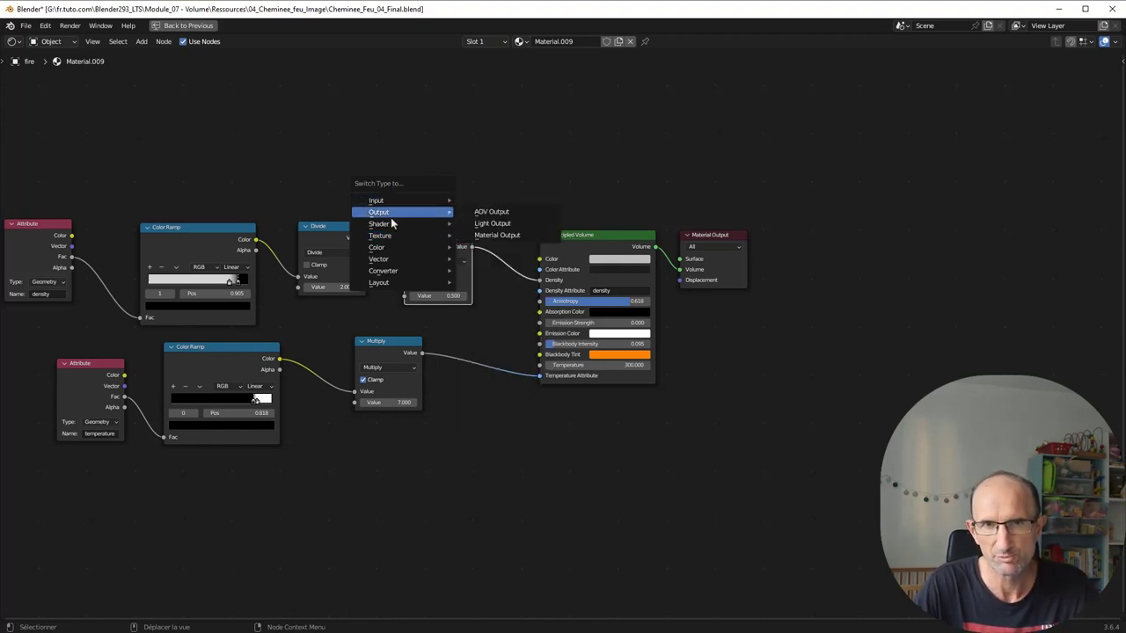
left_click(506, 333)
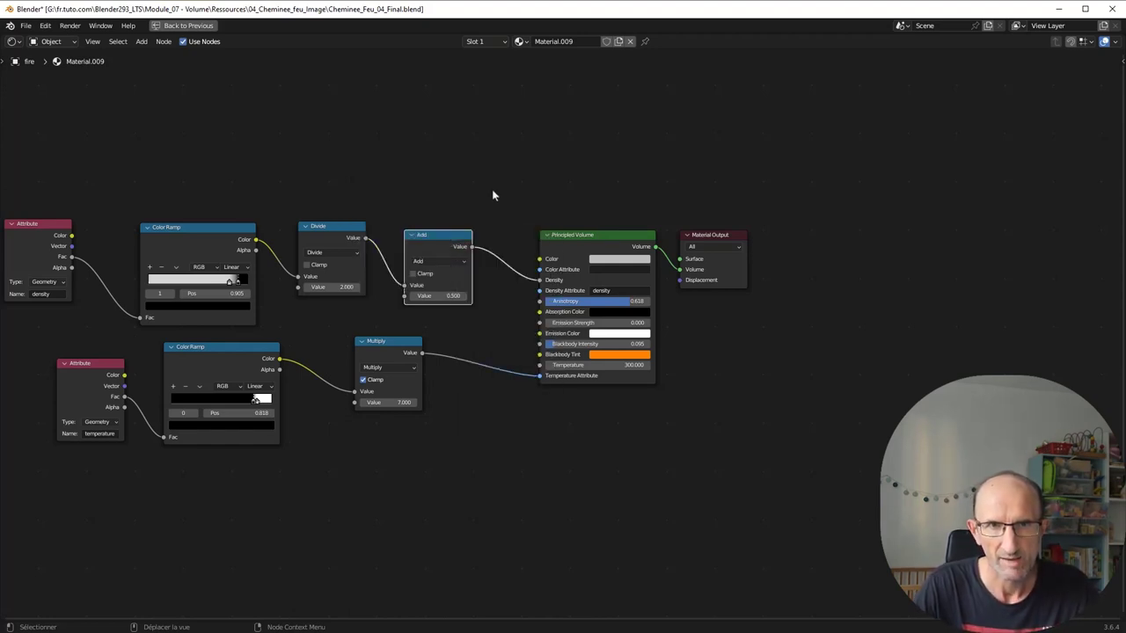
middle_click_drag(544, 196, 592, 200)
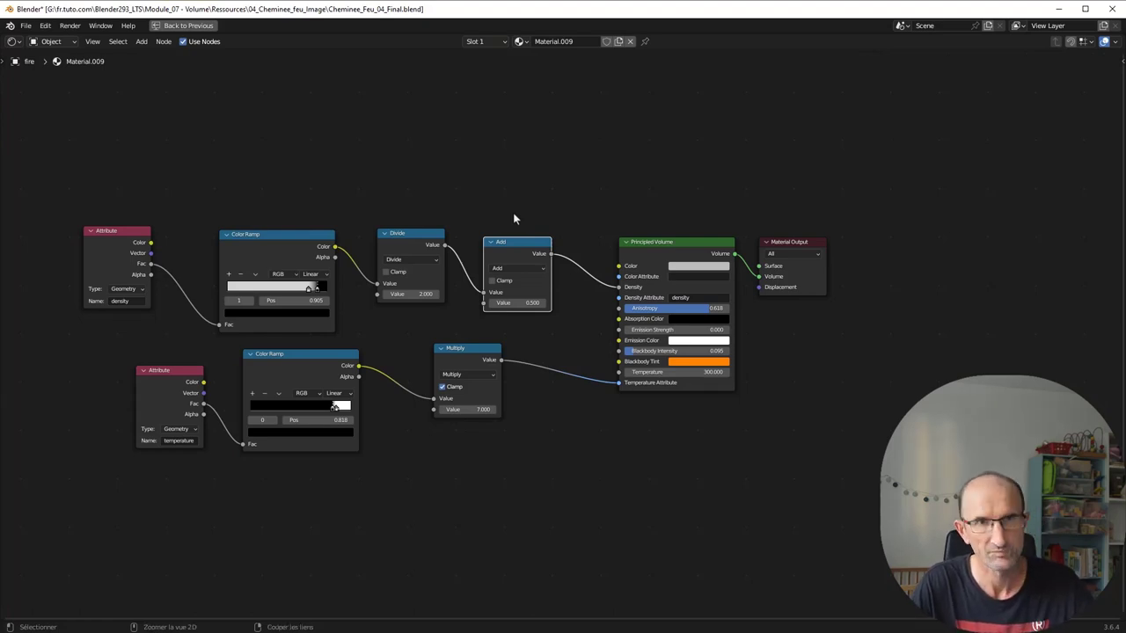
key("ctrl+space")
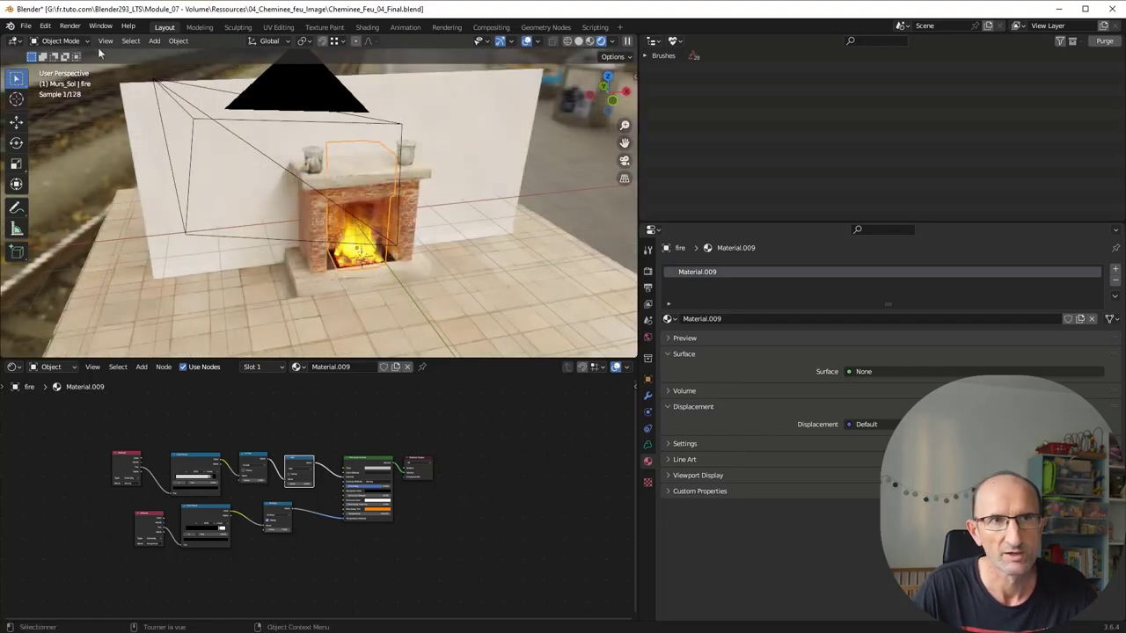
Start a new General scene, choosing Don't Save for the fireplace file
left_click(29, 27)
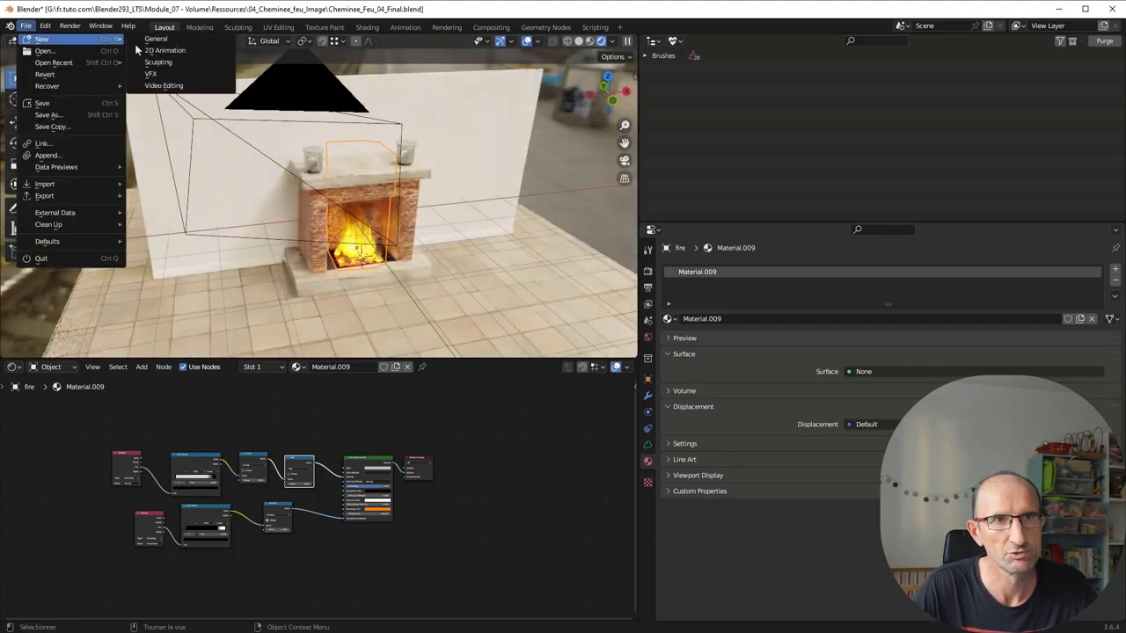
left_click(158, 41)
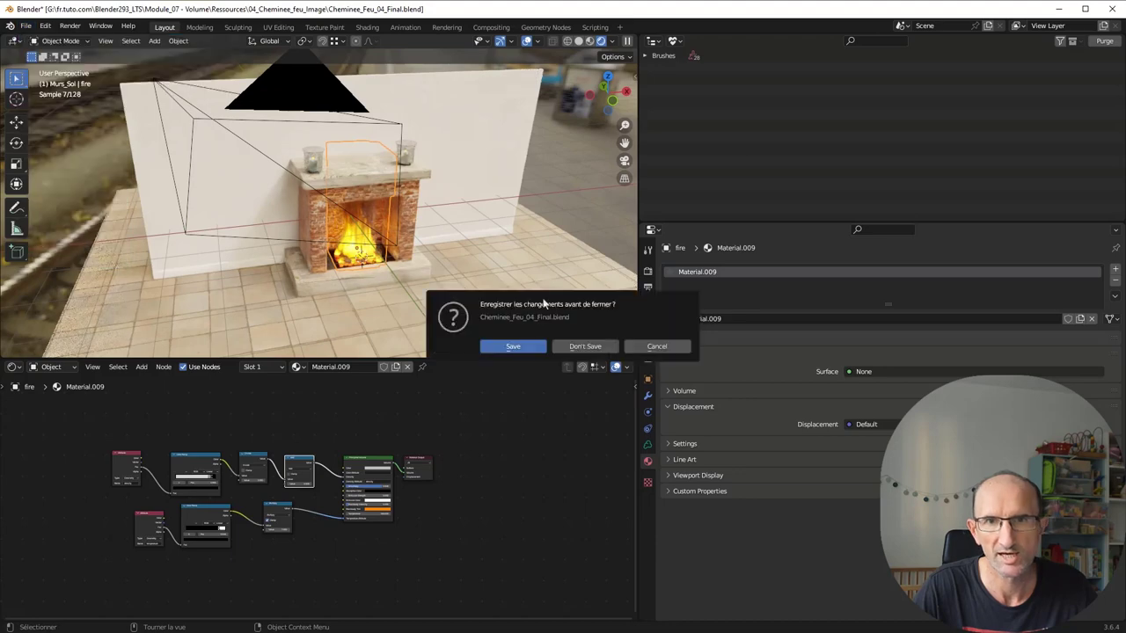
left_click(583, 347)
scroll(498, 313, "up", 2)
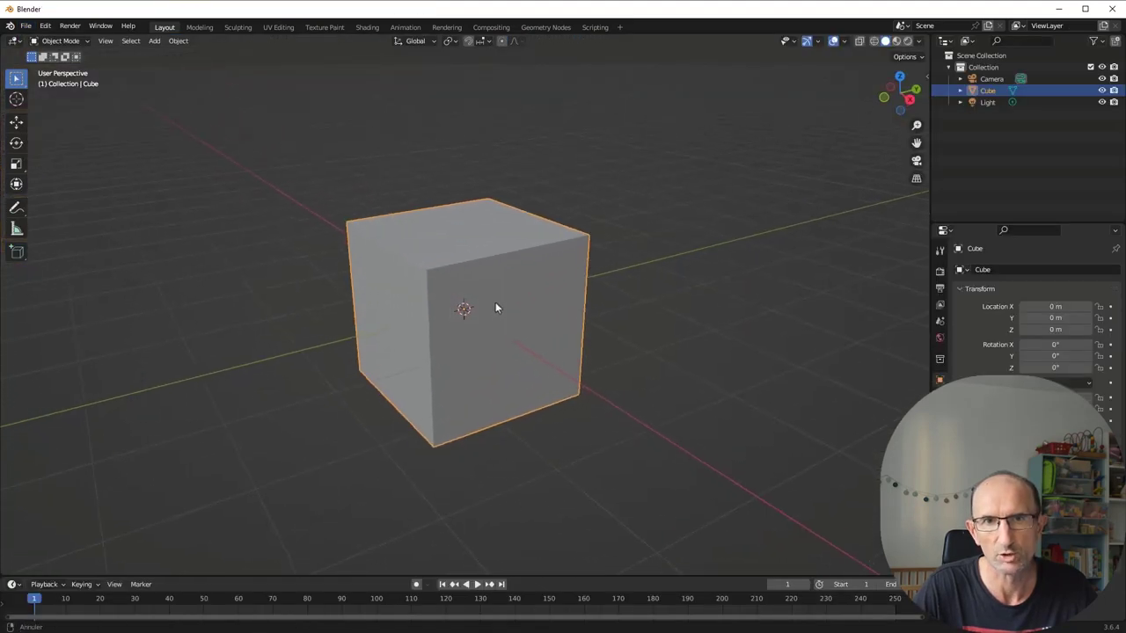
Create a new Geometry Nodes tree on the default cube in the Geometry Nodes workspace
left_click(563, 29)
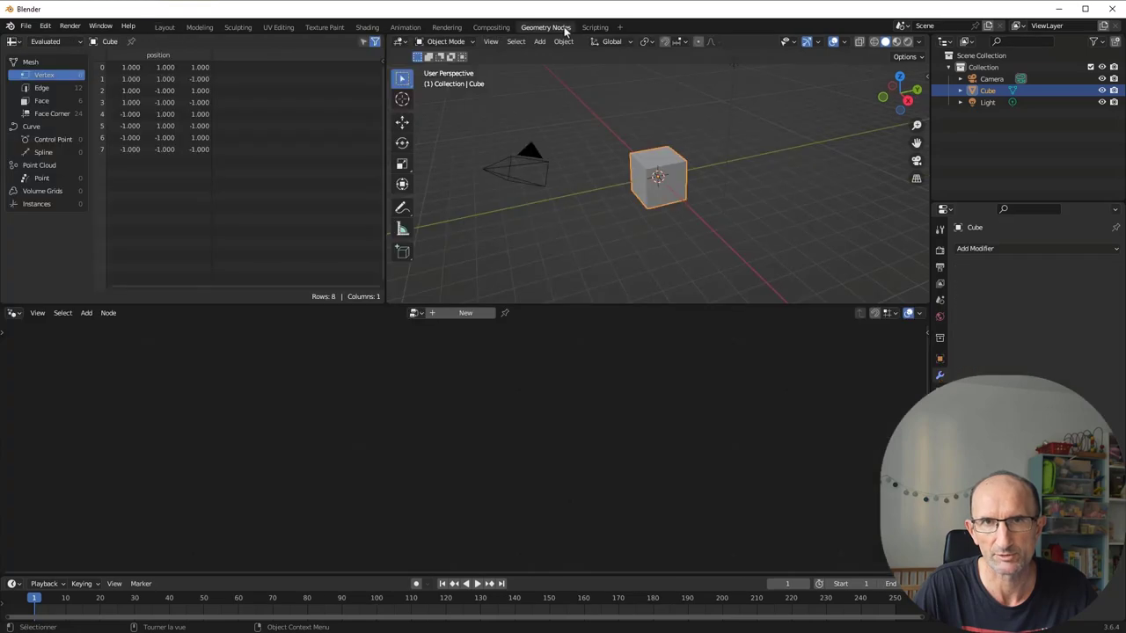
left_click(474, 313)
left_click_drag(605, 452, 616, 343)
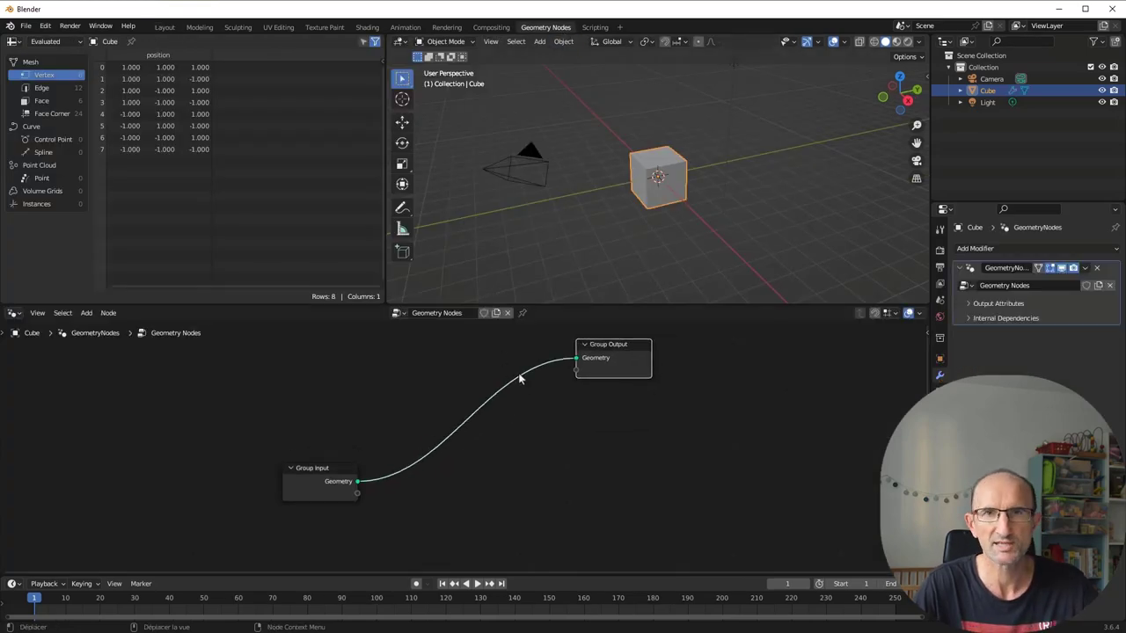
Rearrange the Group Input and Group Output nodes
left_click_drag(593, 346, 552, 355)
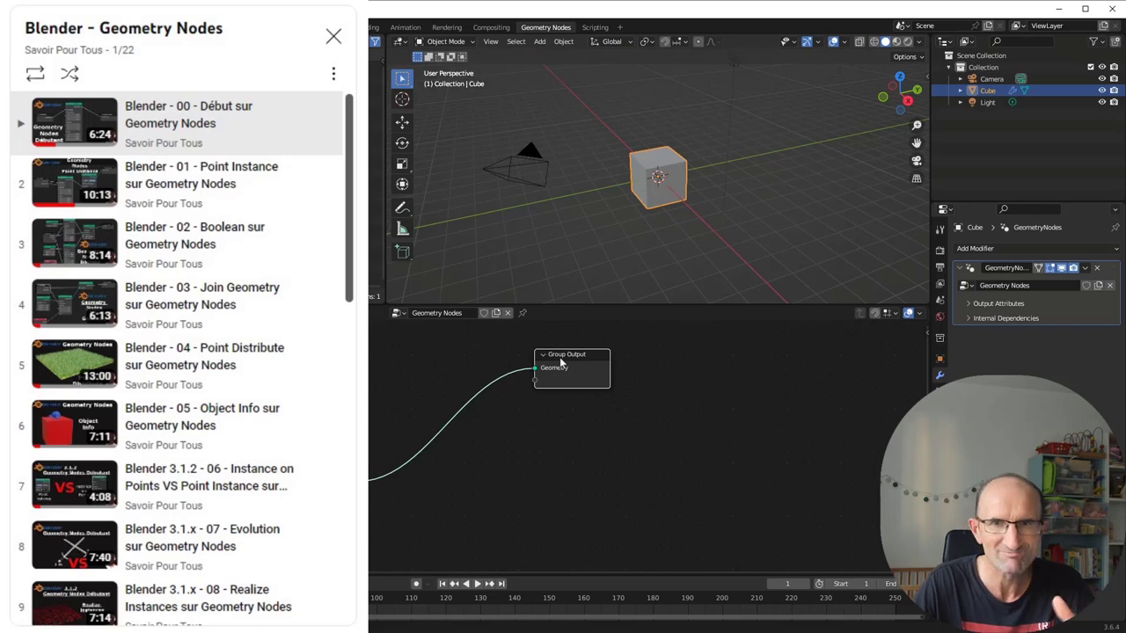
left_click_drag(572, 358, 586, 347)
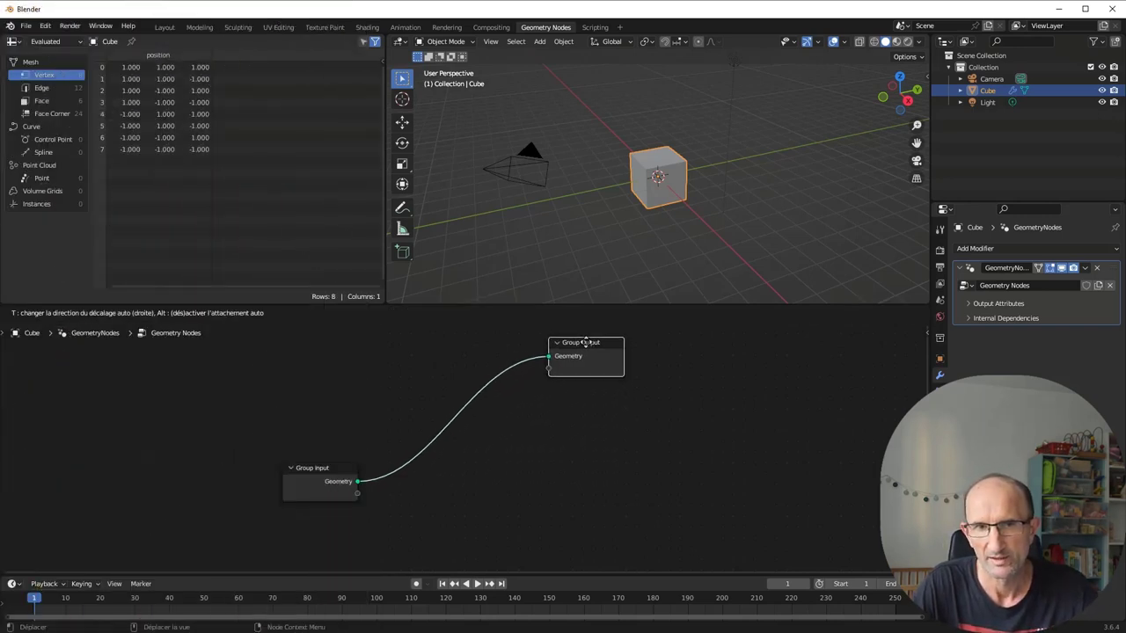
left_click_drag(306, 472, 285, 472)
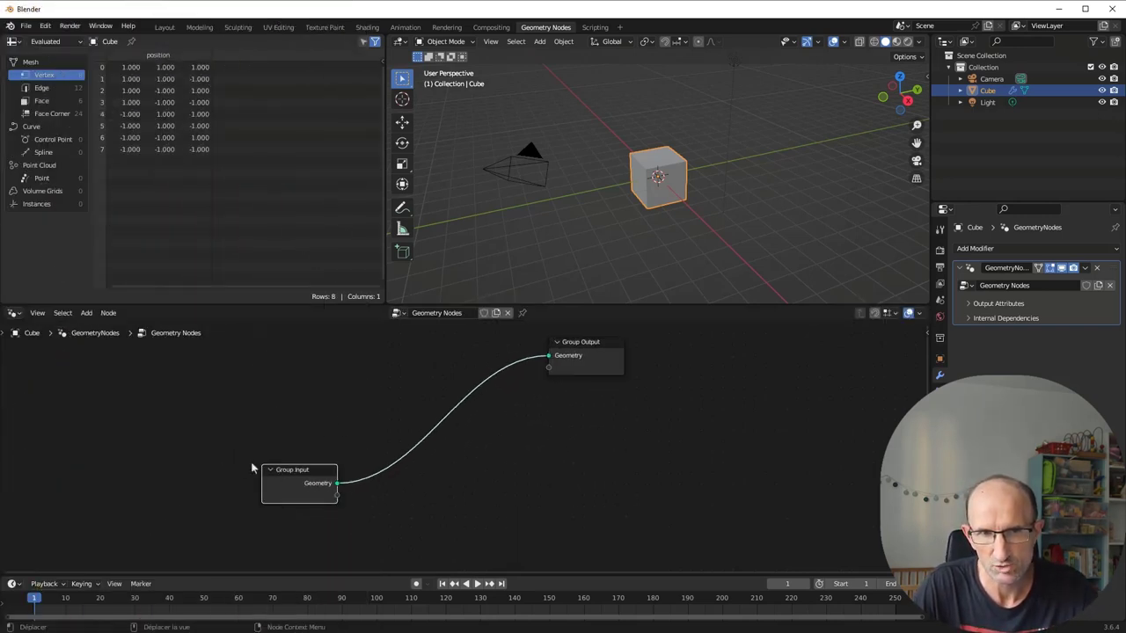
Place a Cube mesh primitive node below Group Input, then search nodes for 'instance'
key("shift+a")
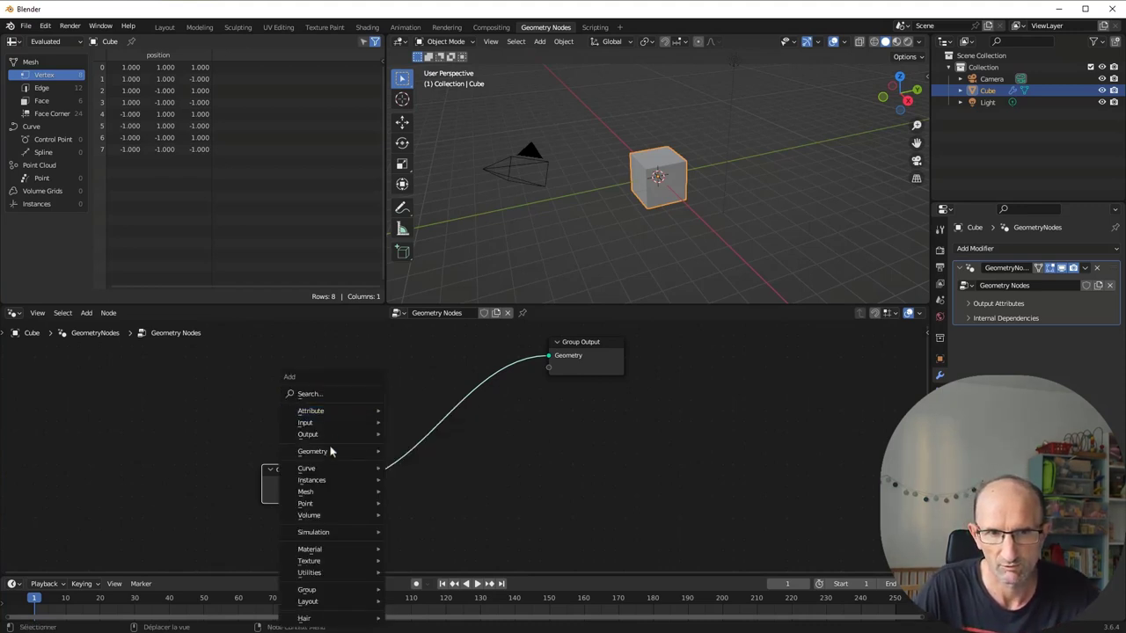
mouse_move(330, 491)
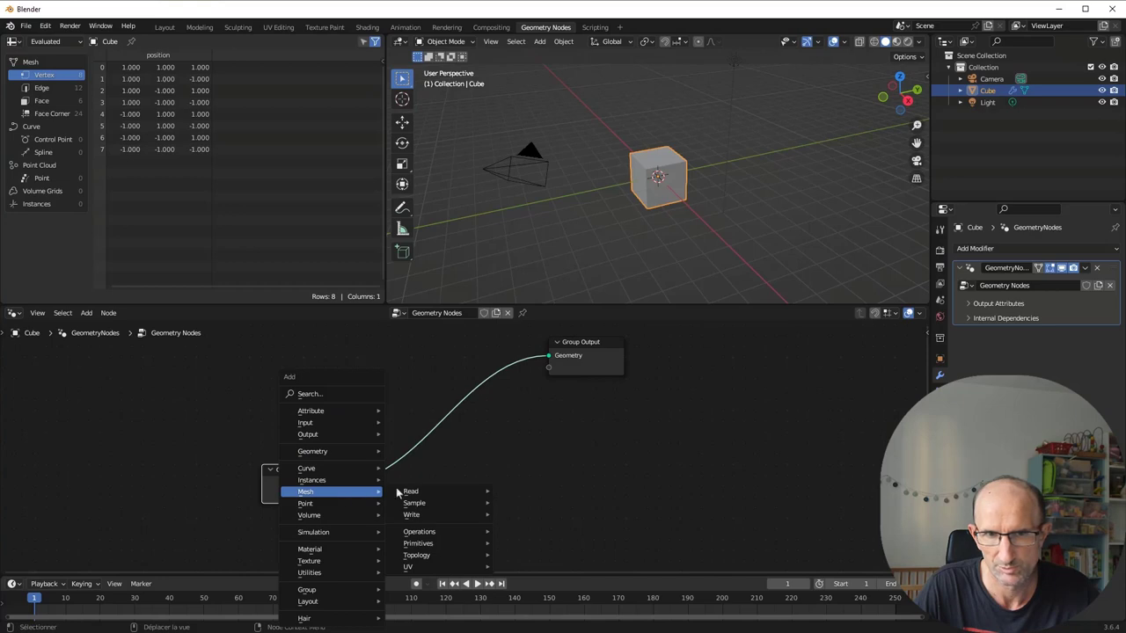
mouse_move(418, 543)
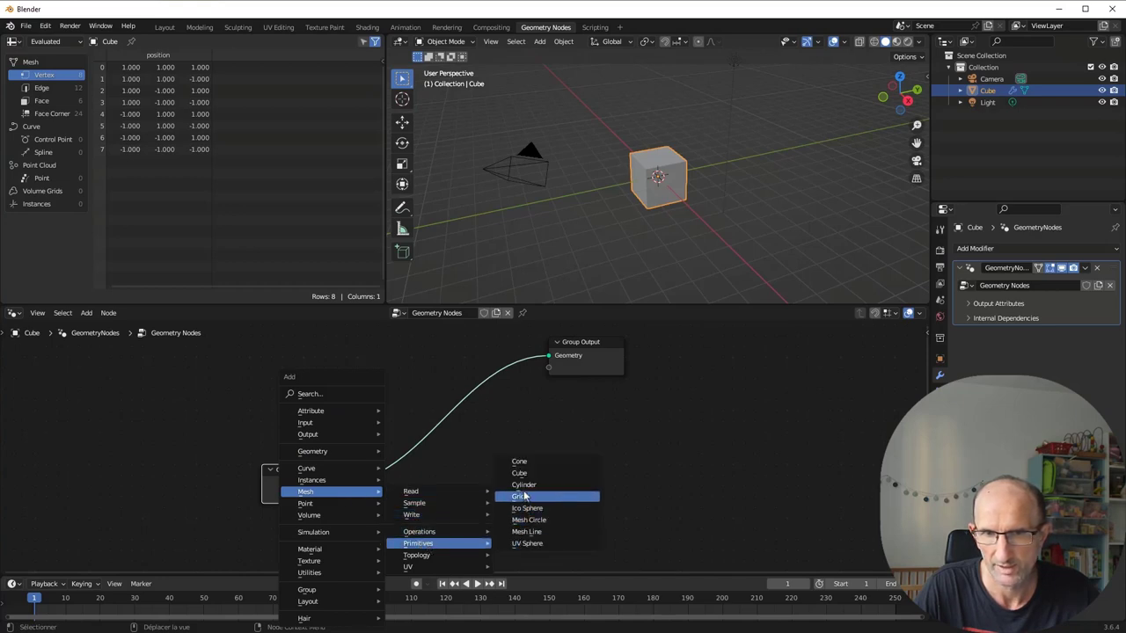
left_click(519, 473)
left_click(290, 521)
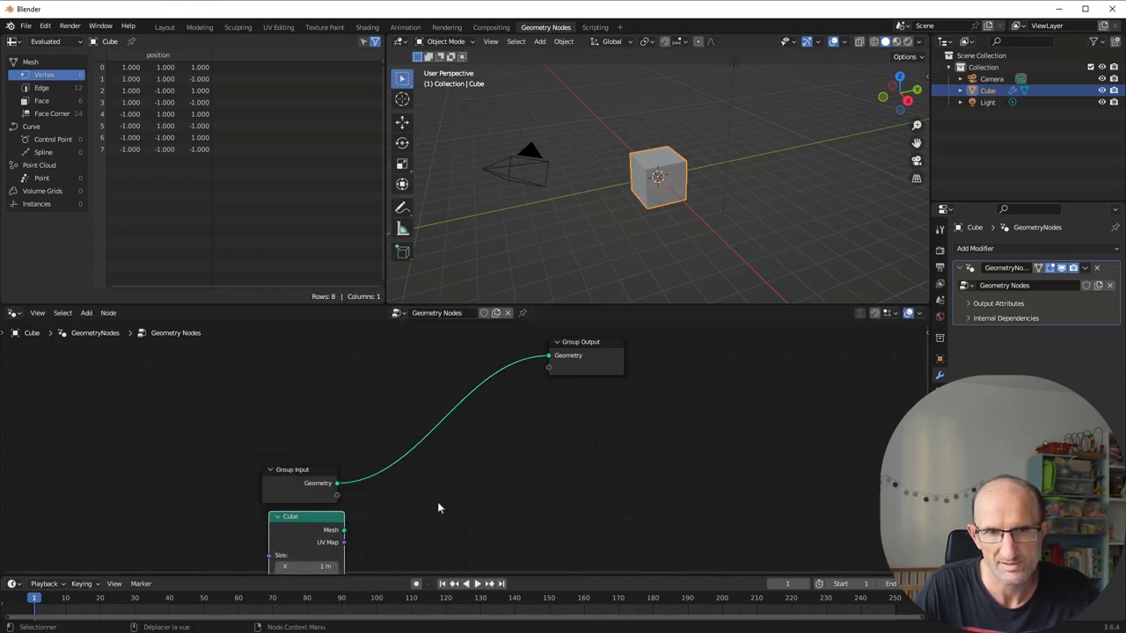
key("shift+a")
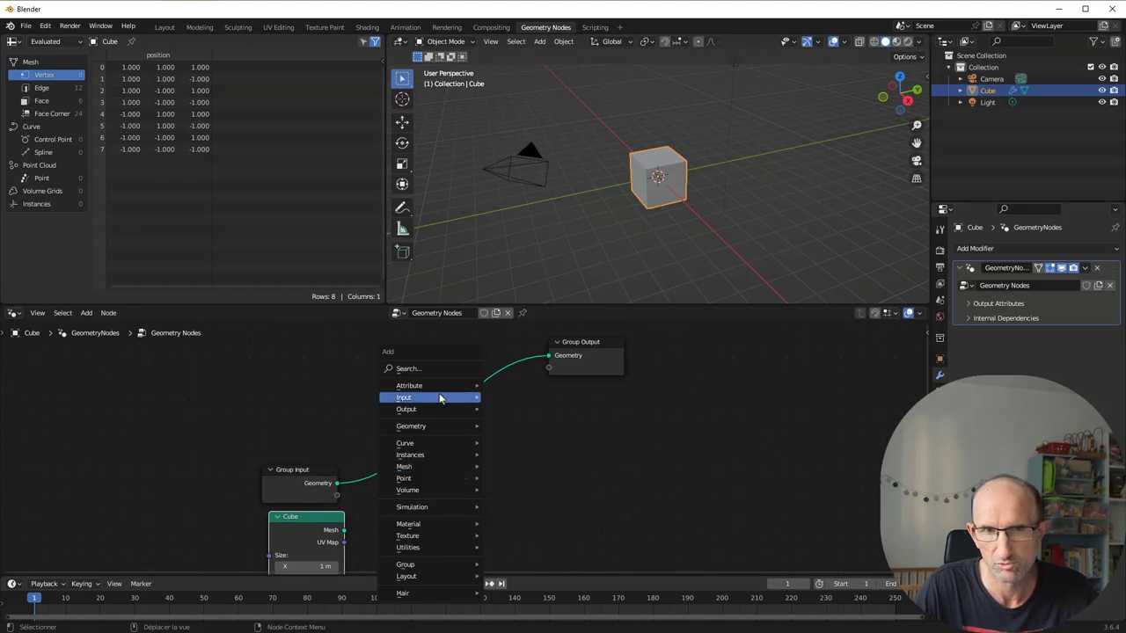
type("insta")
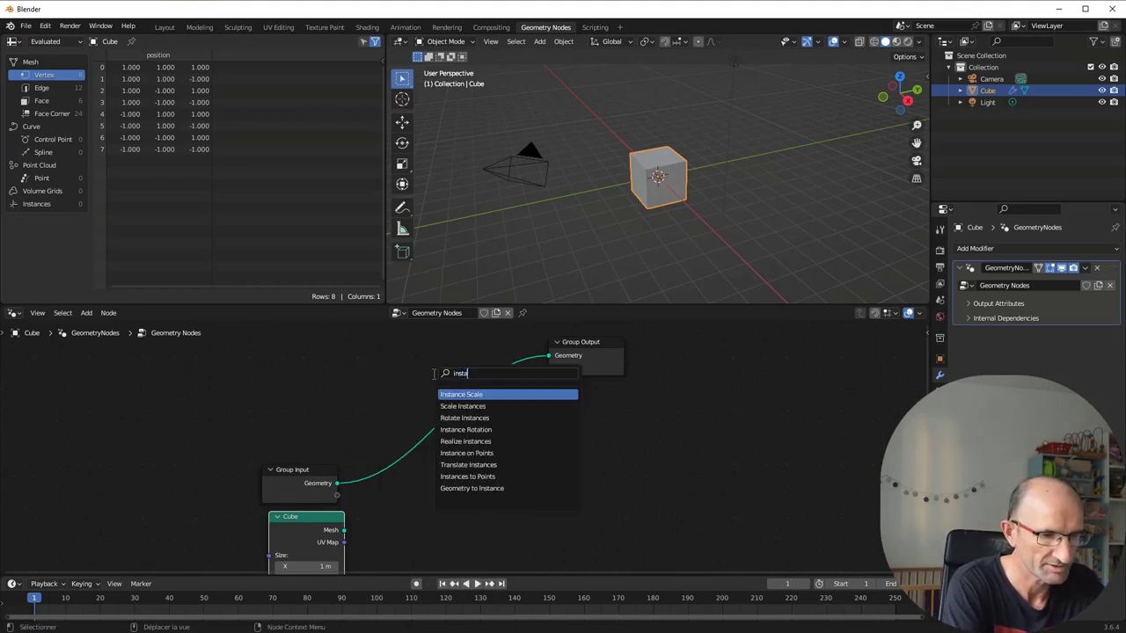
type("nce")
Insert an Instance on Points node on the Group Input→Output link and space the nodes out
key("Down")
key("Down")
key("Down")
key("Down")
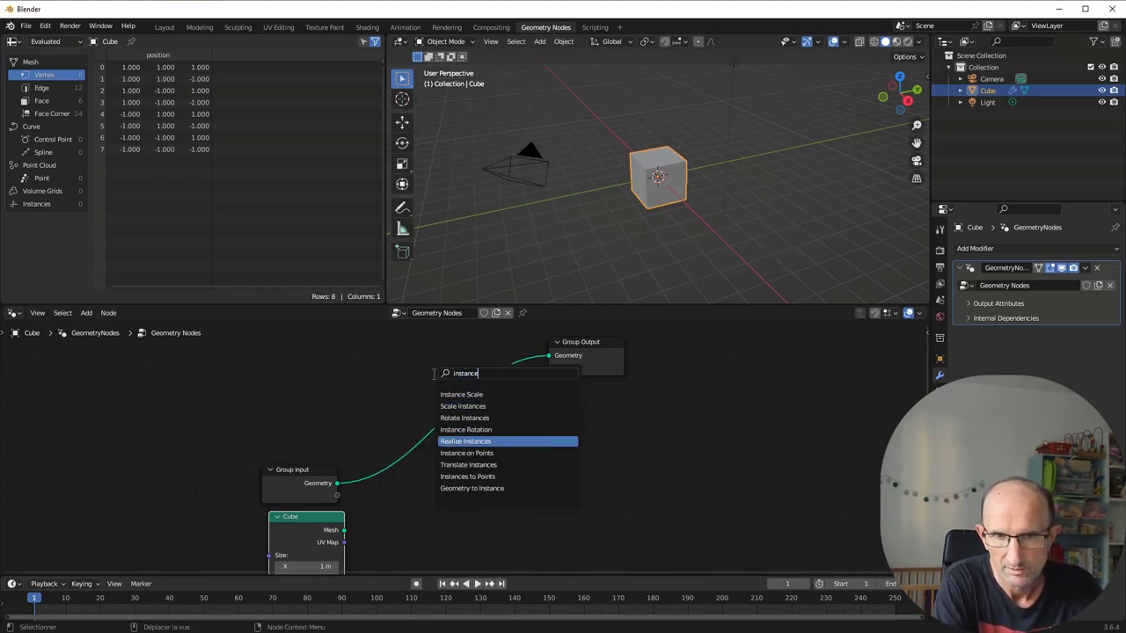
key("Down")
key("Return")
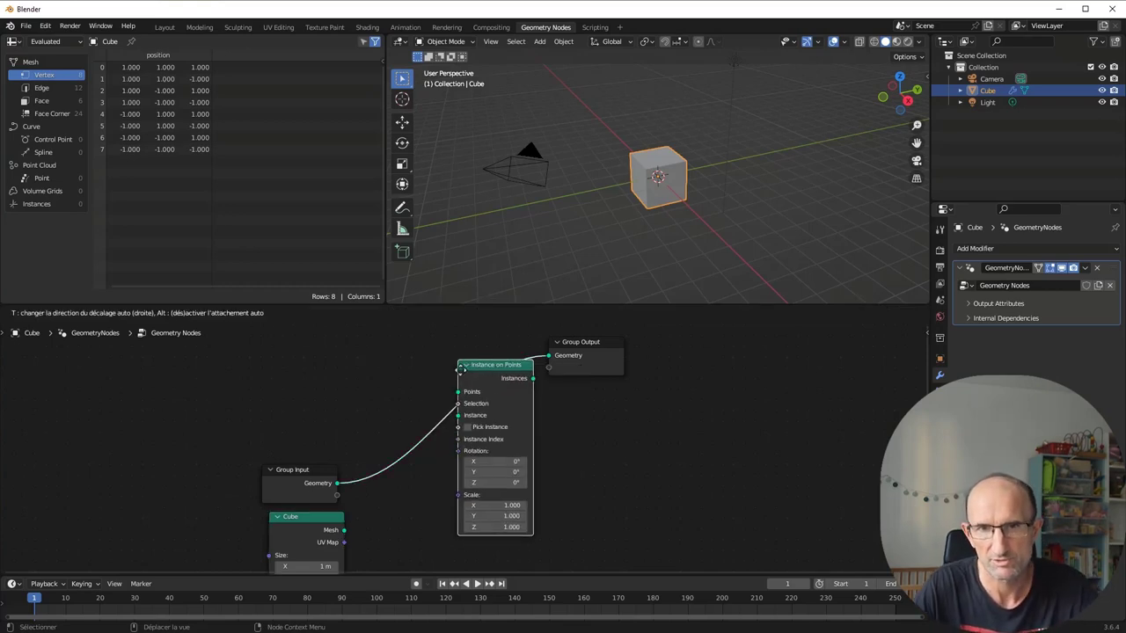
left_click(430, 366)
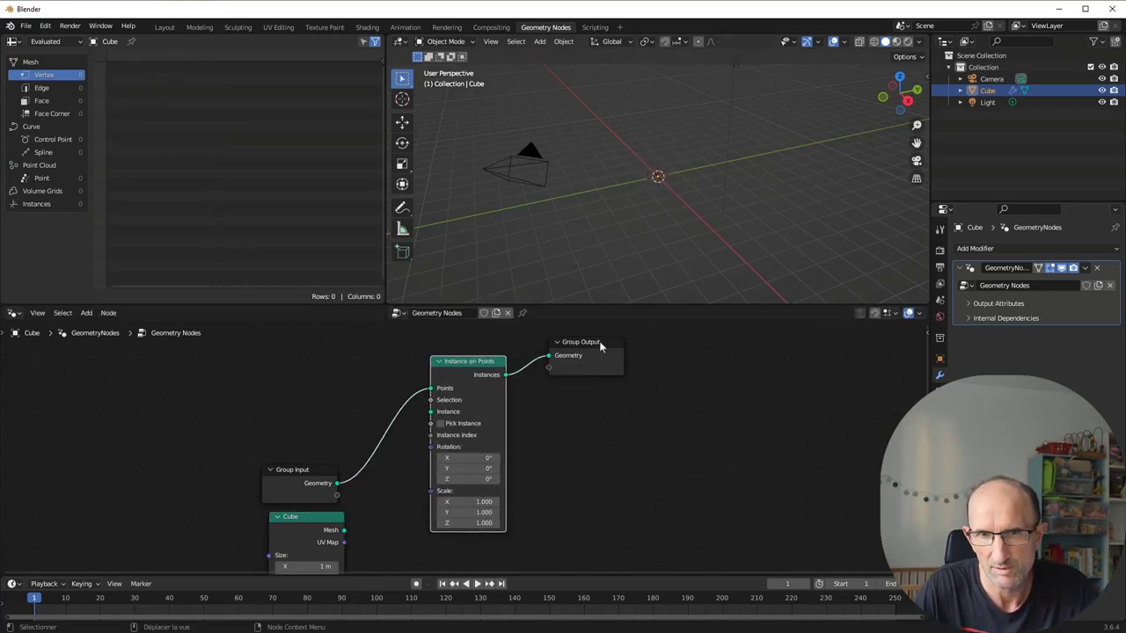
left_click_drag(601, 347, 673, 340)
left_click_drag(492, 377, 565, 368)
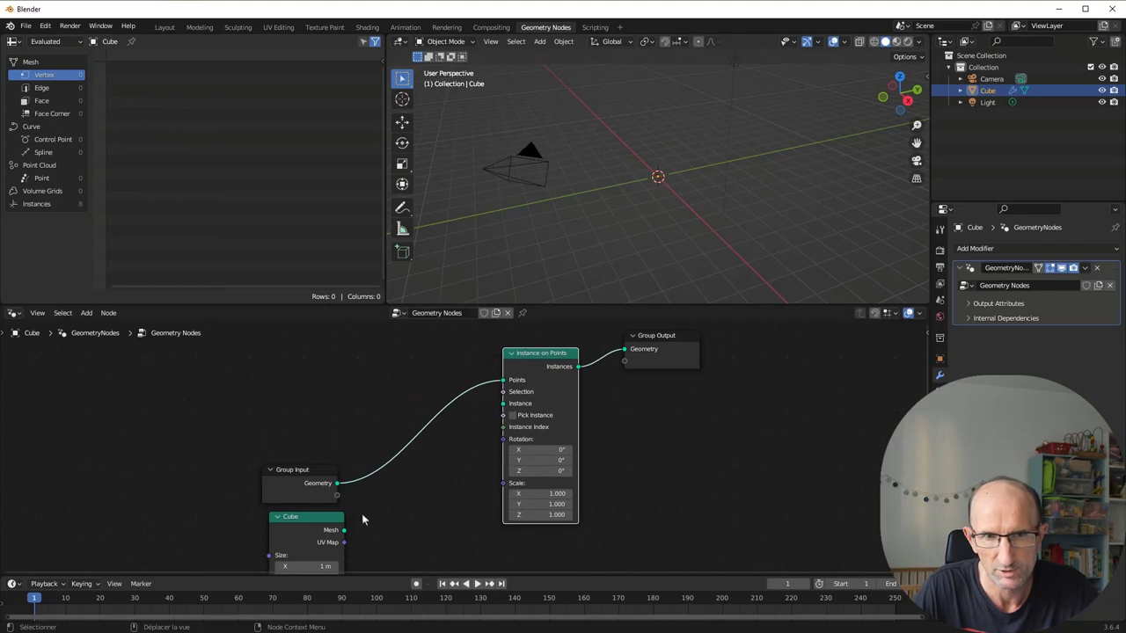
Connect the Cube node's Mesh to the Instance input, giving eight cubes at the vertices
left_click_drag(343, 531, 502, 404)
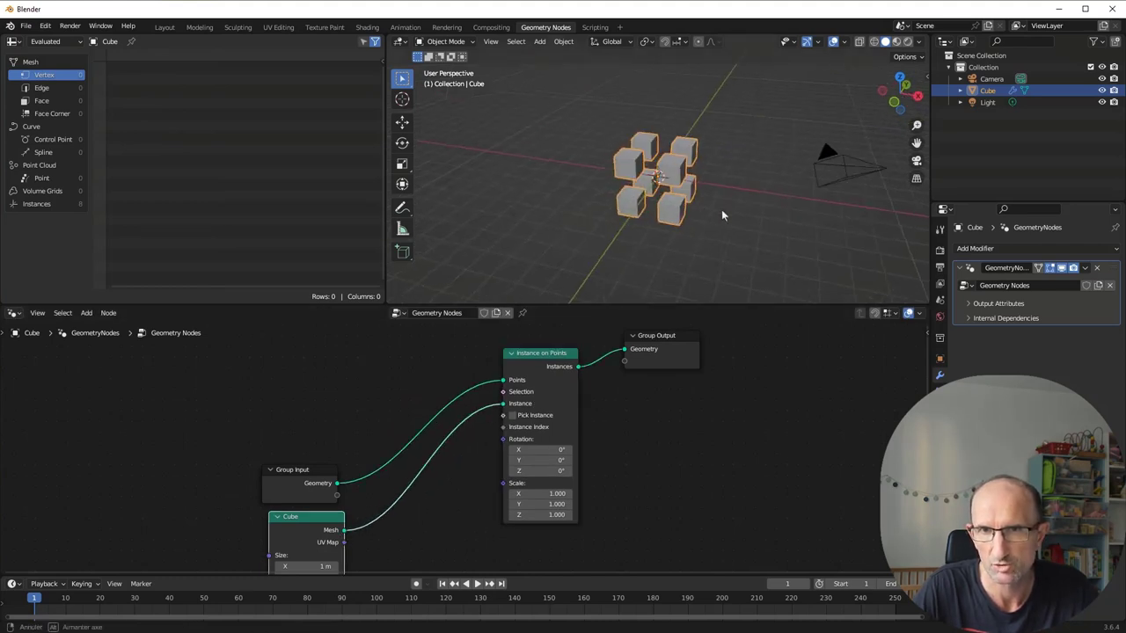
middle_click_drag(653, 211, 656, 201)
scroll(656, 200, "up", 5)
scroll(655, 201, "down", 1)
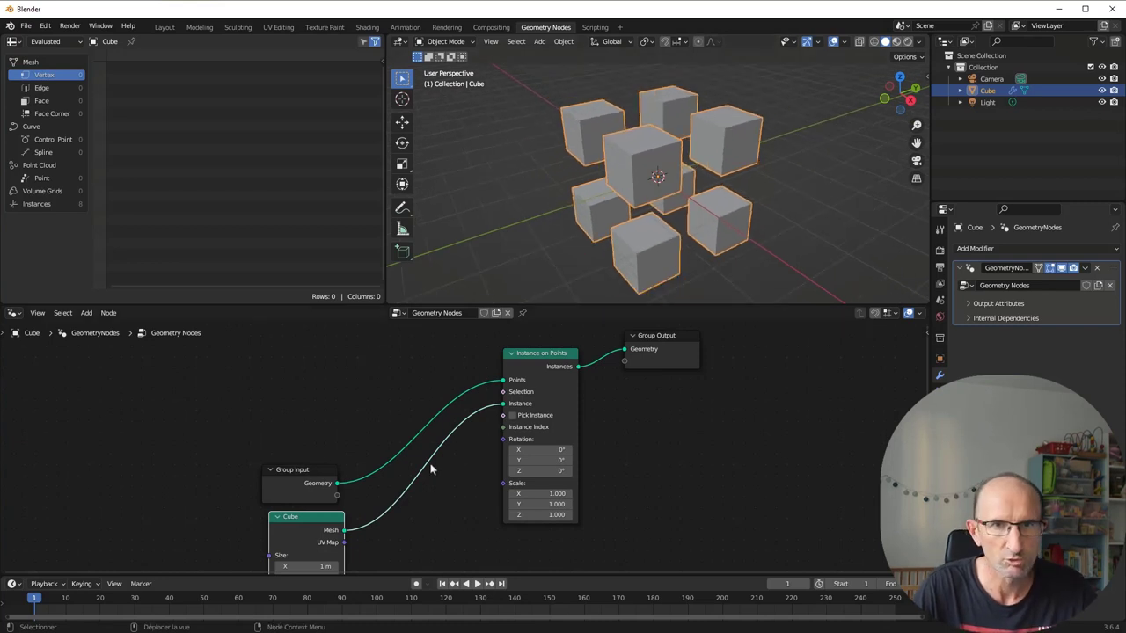
mouse_move(429, 462)
middle_mouse_down()
mouse_move(503, 400)
mouse_move(510, 378)
middle_mouse_up()
scroll(408, 439, "up", 2)
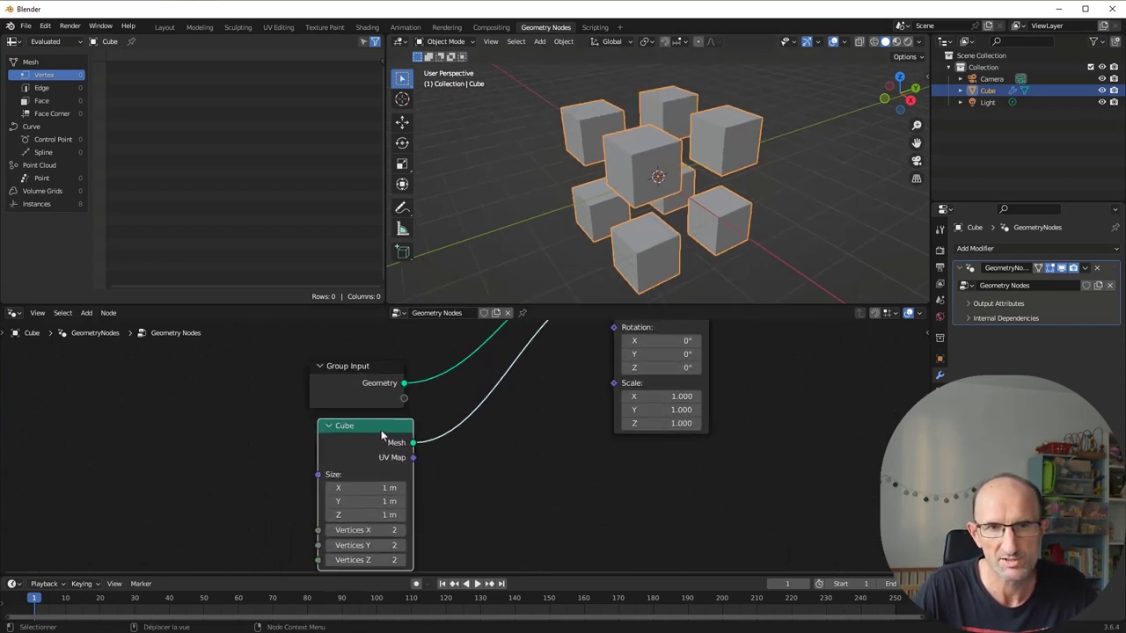
left_click(44, 27)
left_click(65, 194)
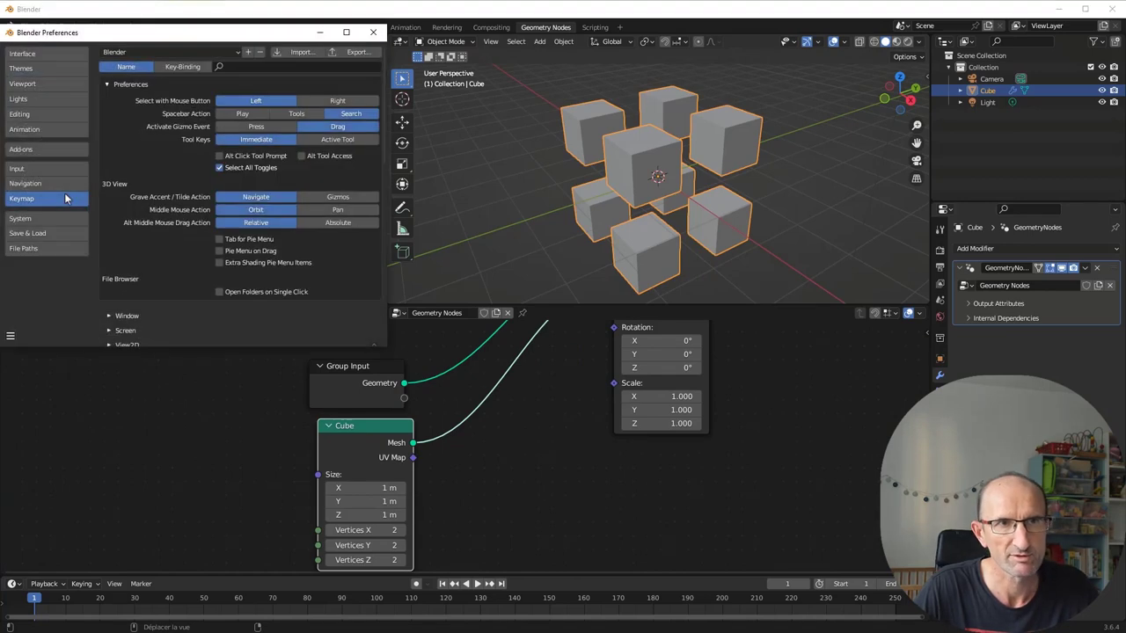
left_click(23, 150)
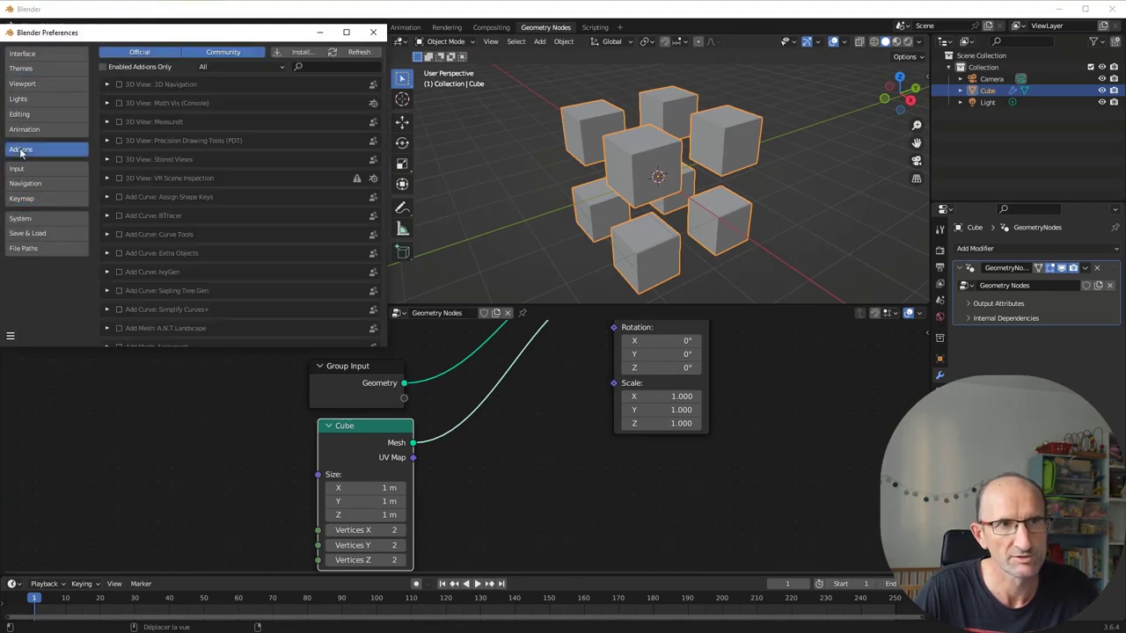
left_click(341, 65)
type("n")
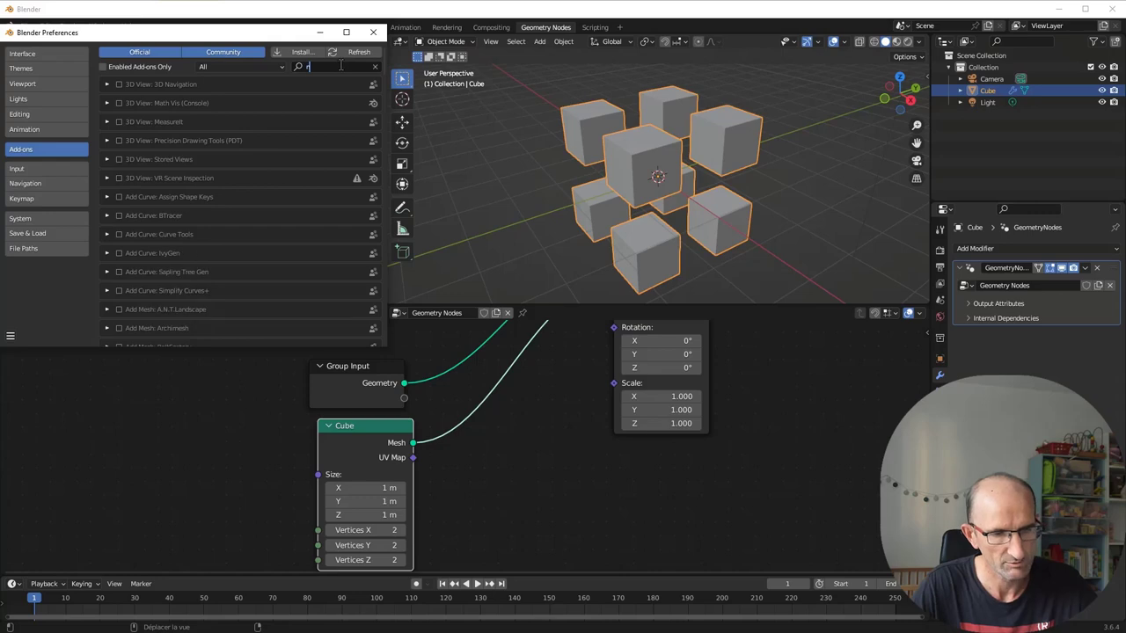
type("ode")
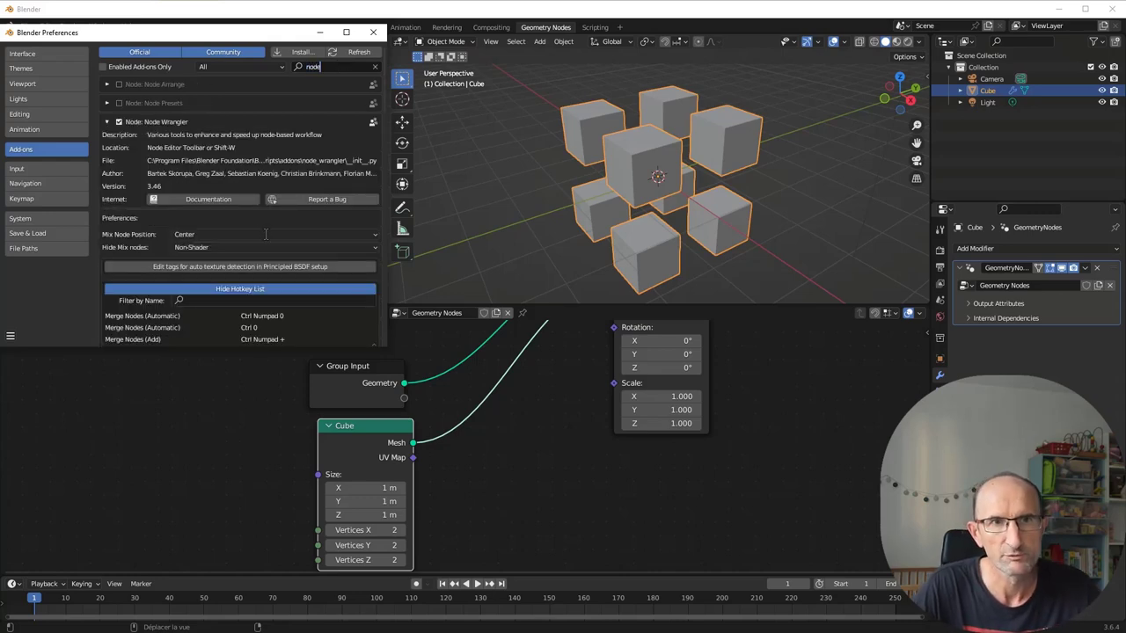
left_click(260, 291)
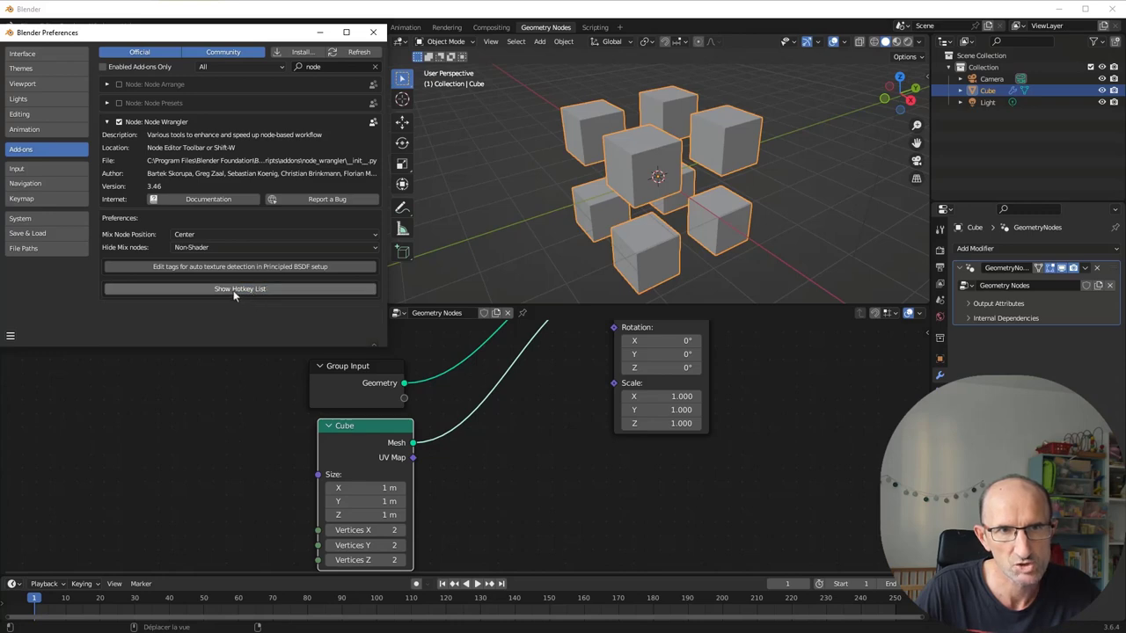
left_click(272, 289)
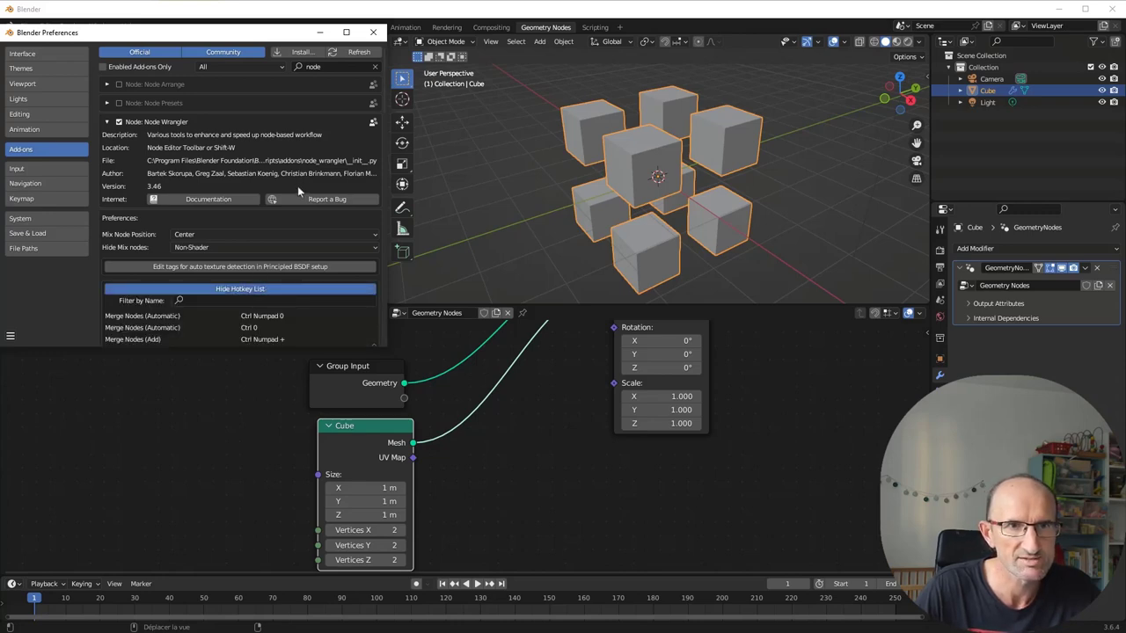
scroll(290, 225, "down", 3)
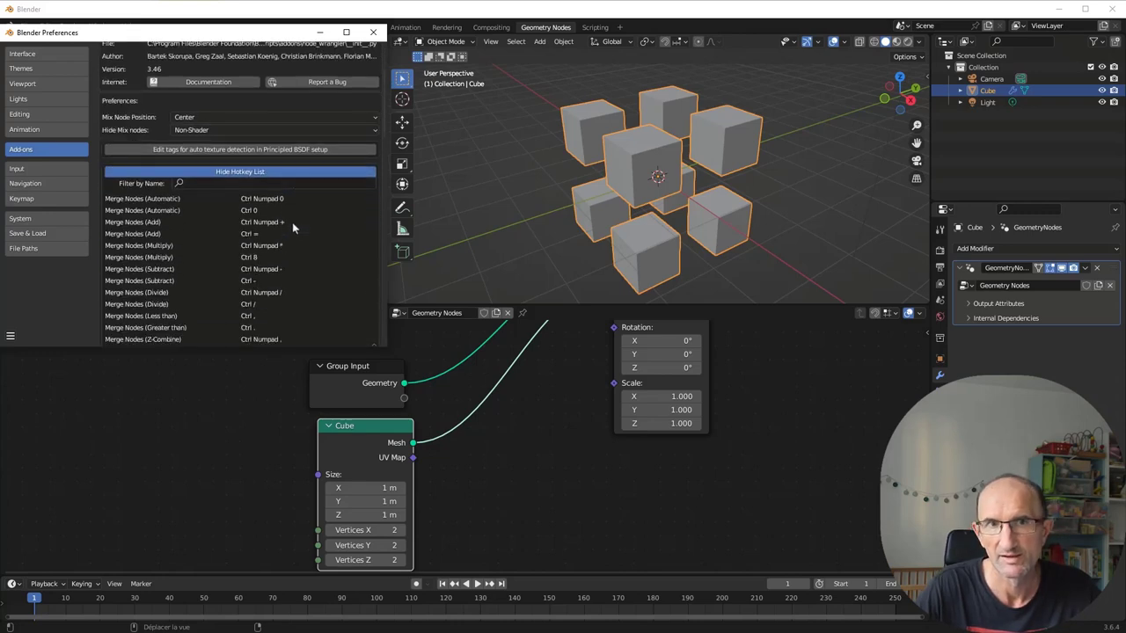
scroll(292, 221, "down", 3)
scroll(299, 215, "down", 3)
scroll(304, 207, "down", 3)
scroll(305, 204, "down", 3)
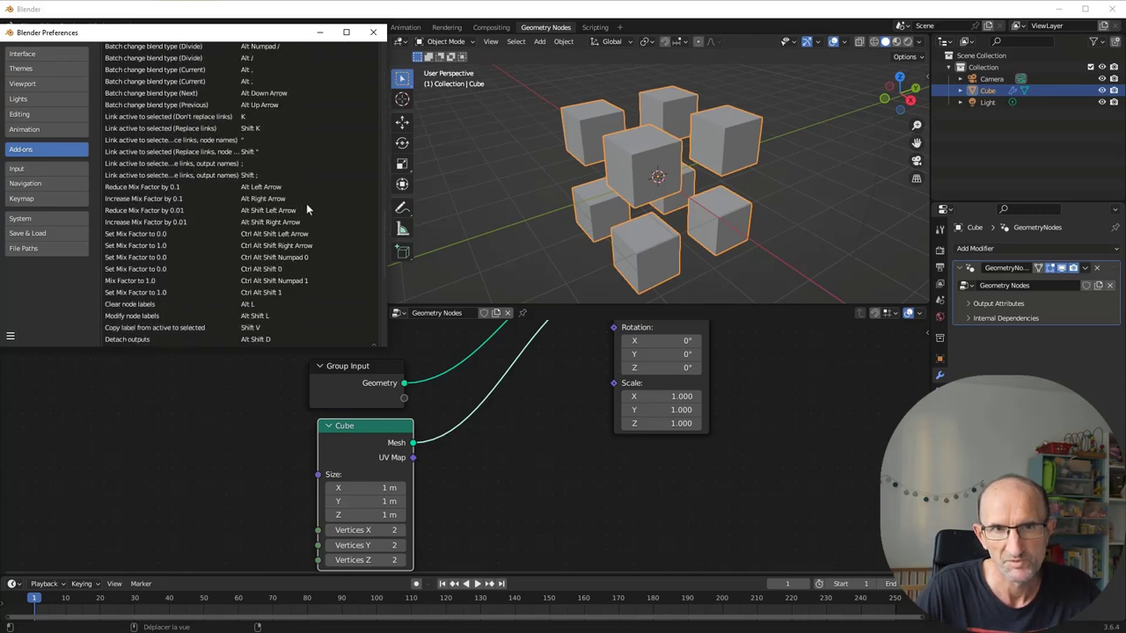
scroll(307, 205, "down", 3)
scroll(308, 207, "down", 3)
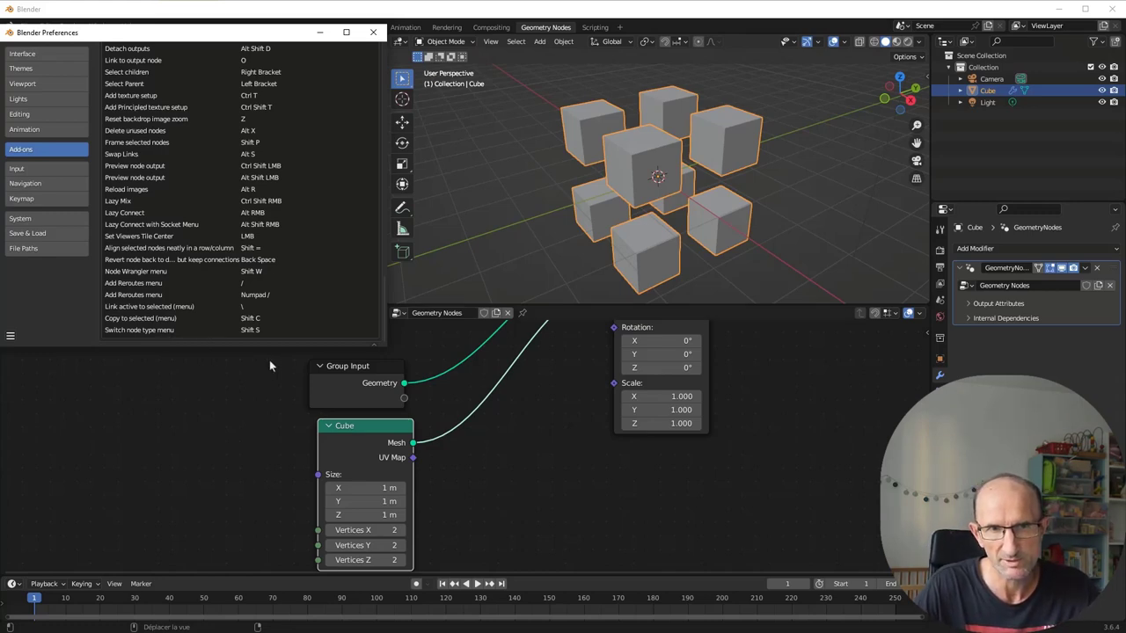
left_click(373, 32)
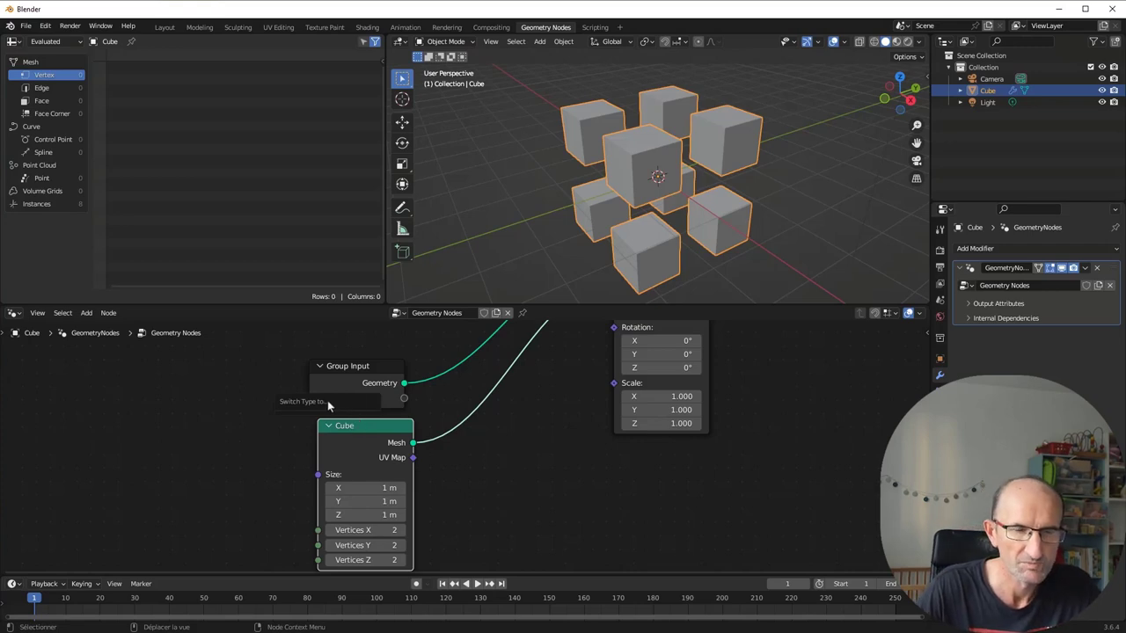
Delete the Cube node so the eight instanced cubes vanish from the viewport
left_click(489, 405)
scroll(492, 406, "down", 2)
mouse_move(495, 395)
middle_mouse_down()
mouse_move(415, 416)
mouse_move(440, 427)
middle_mouse_up()
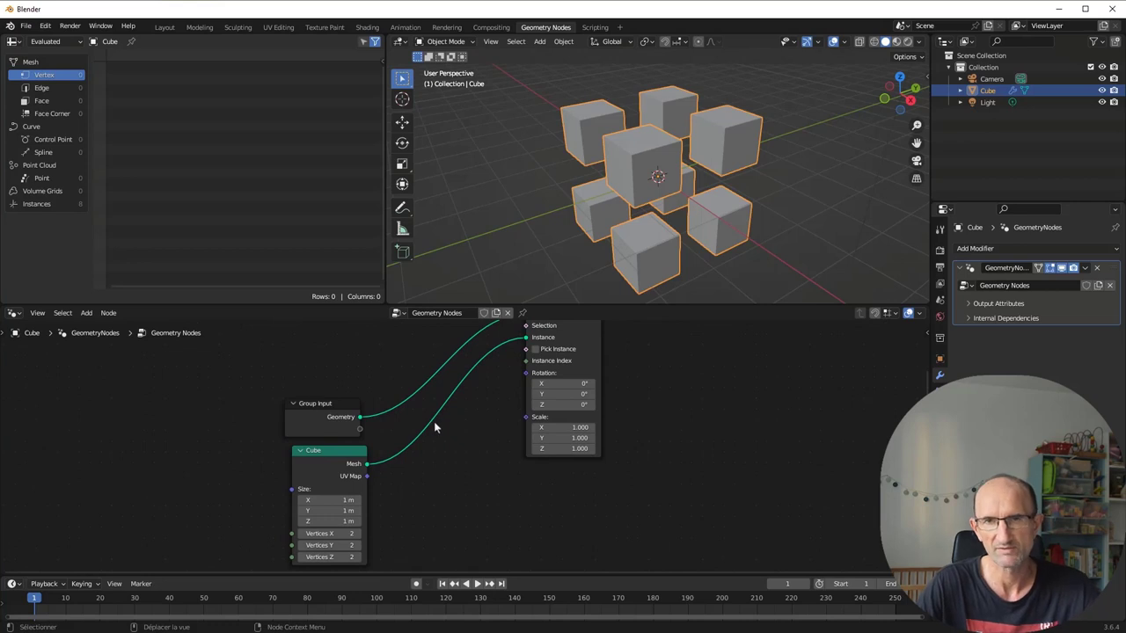
mouse_move(379, 472)
middle_mouse_down()
mouse_move(393, 445)
mouse_move(372, 495)
middle_mouse_up()
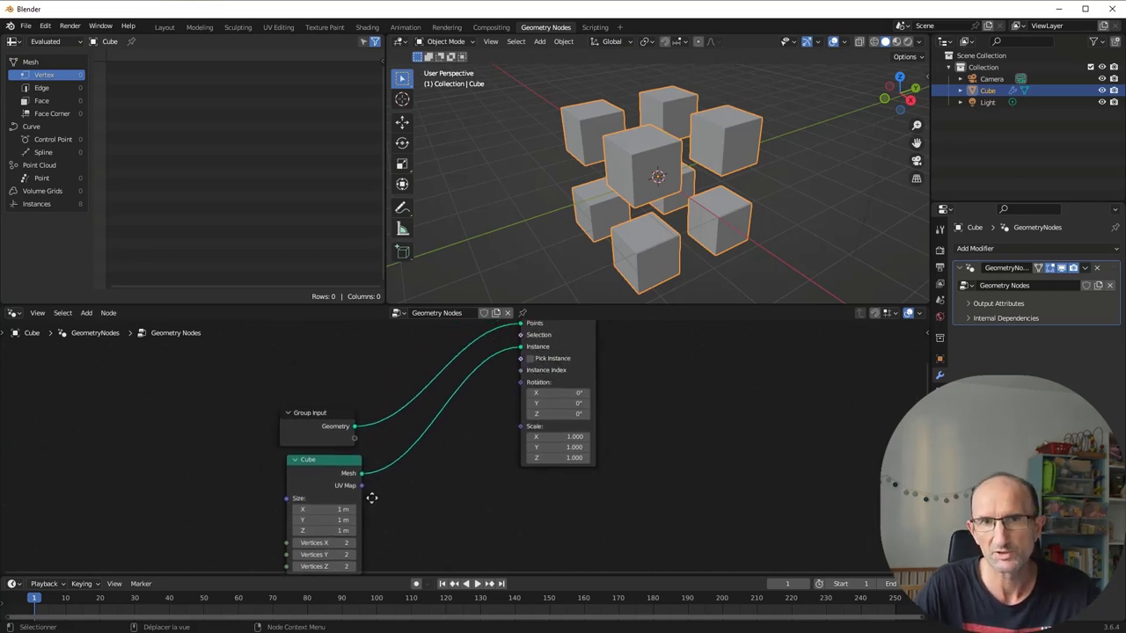
scroll(442, 432, "down", 2)
scroll(435, 427, "down", 1)
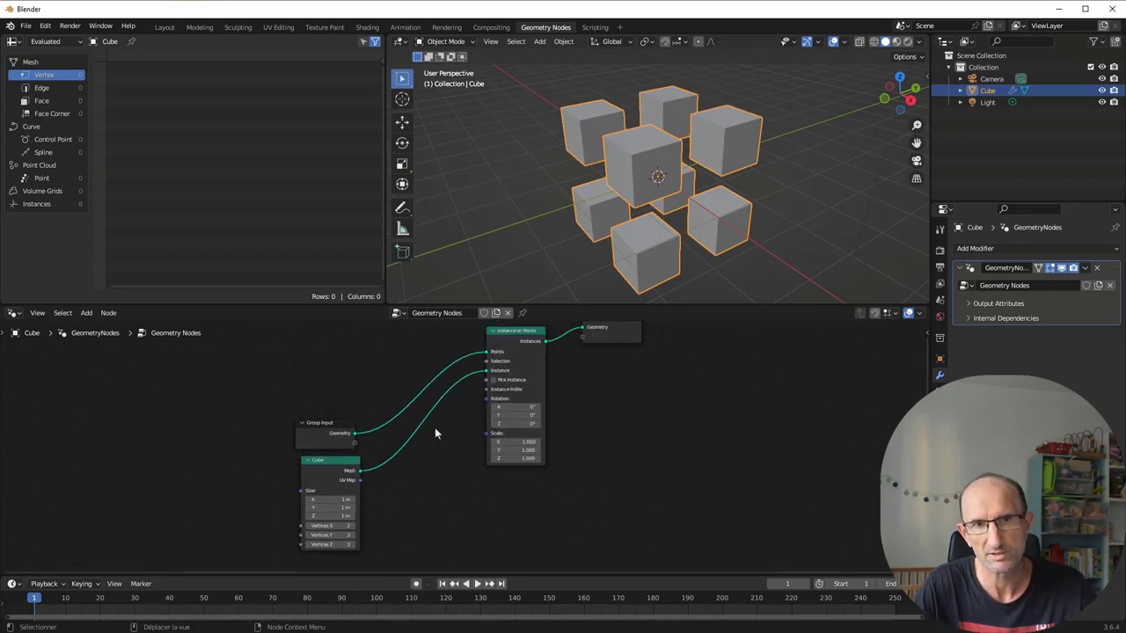
scroll(386, 462, "up", 2)
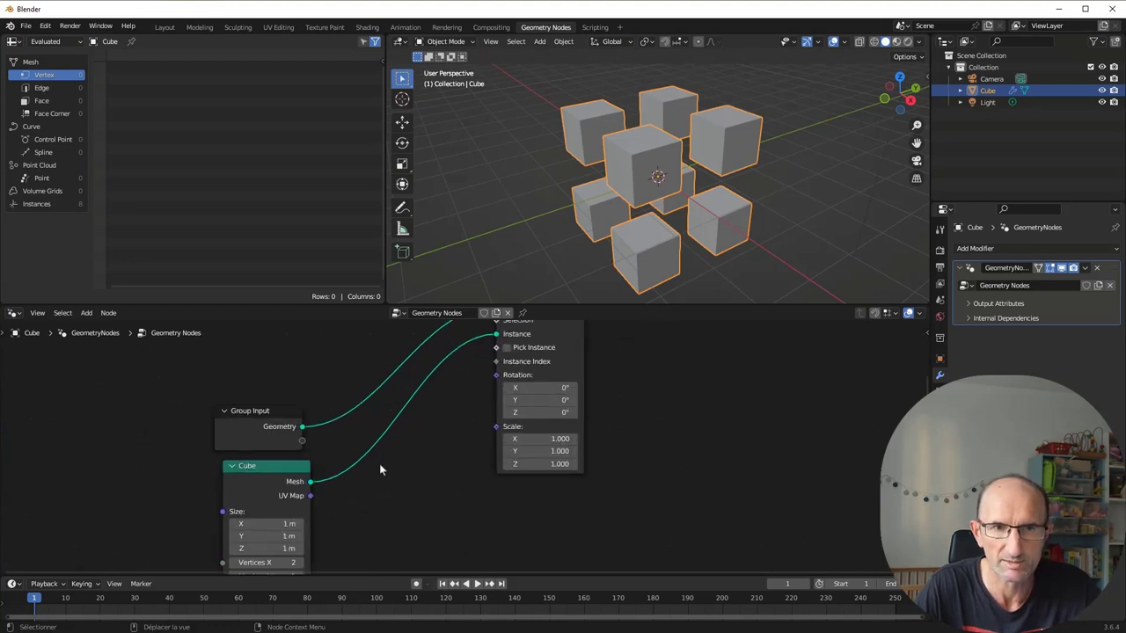
left_click(284, 476)
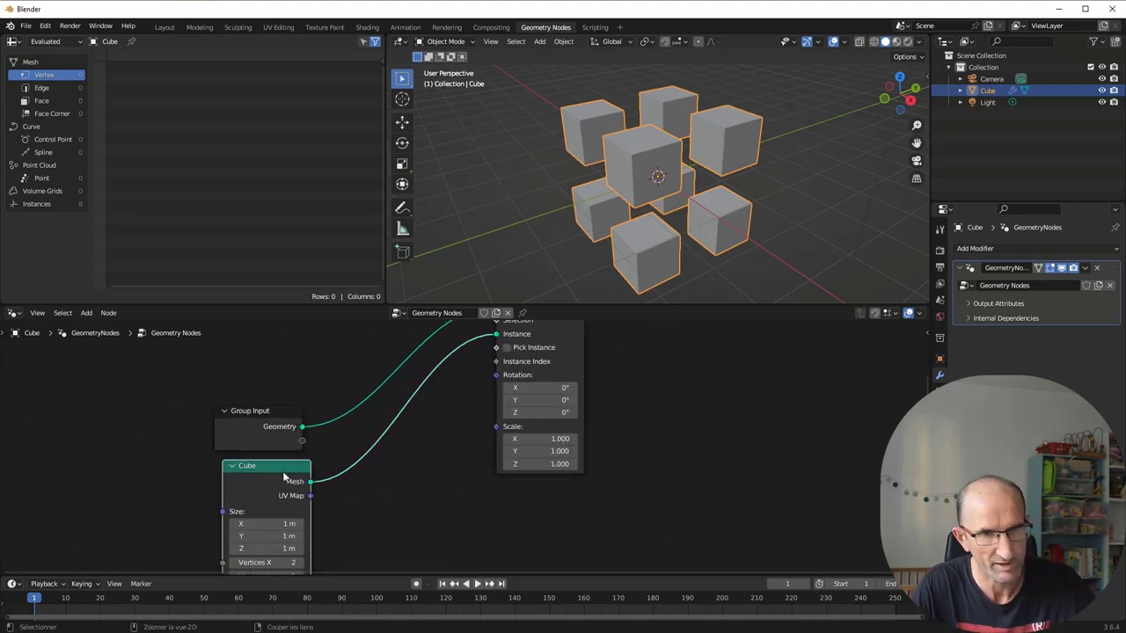
key("x")
key("shift+a")
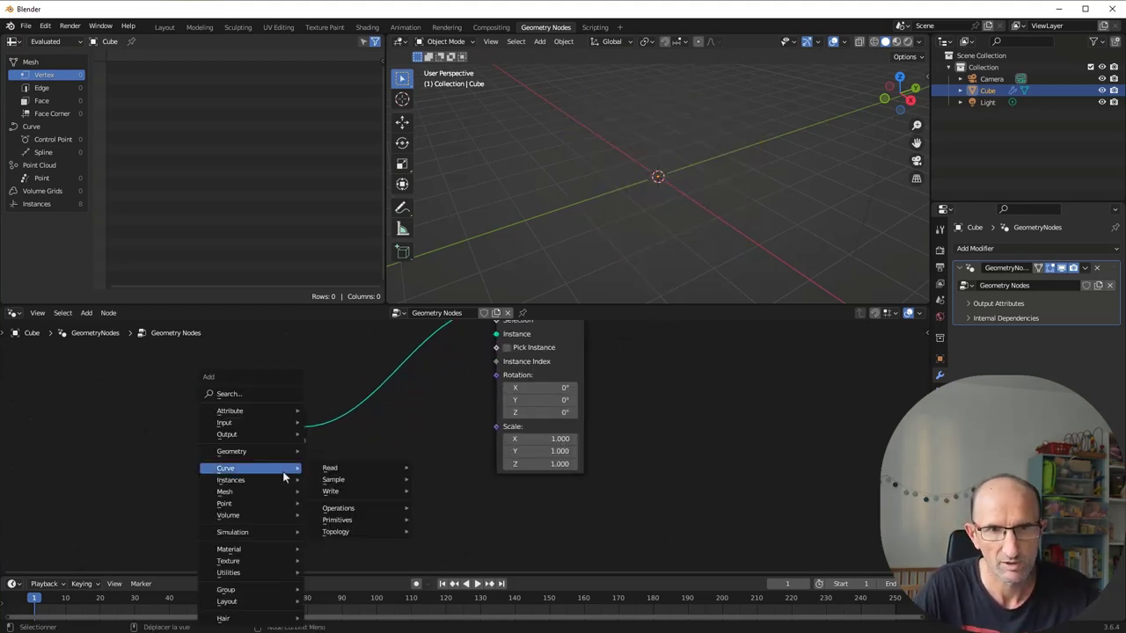
mouse_move(225, 492)
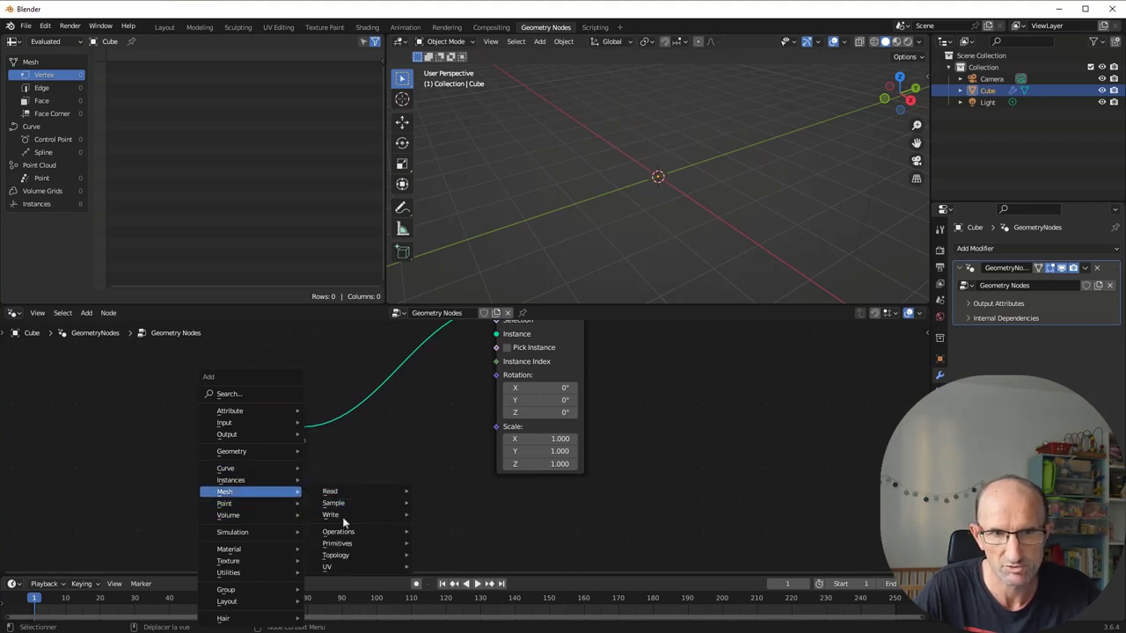
Add an Ico Sphere node below Group Input and wire its Mesh into the Instance input
left_click(444, 507)
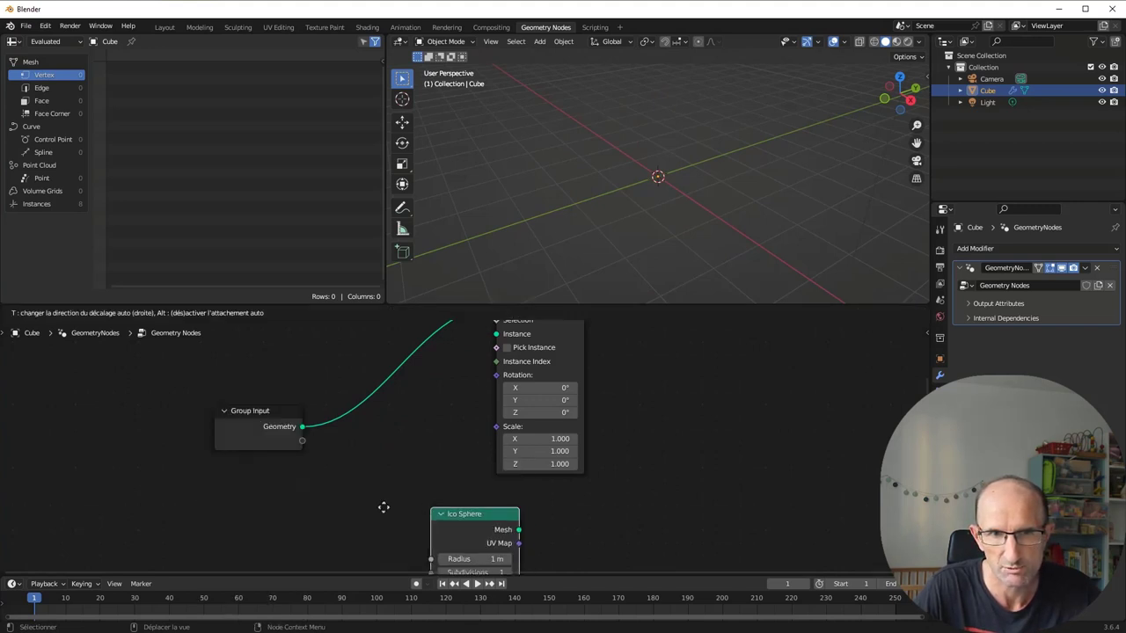
left_click(175, 471)
left_click_drag(310, 495, 490, 385)
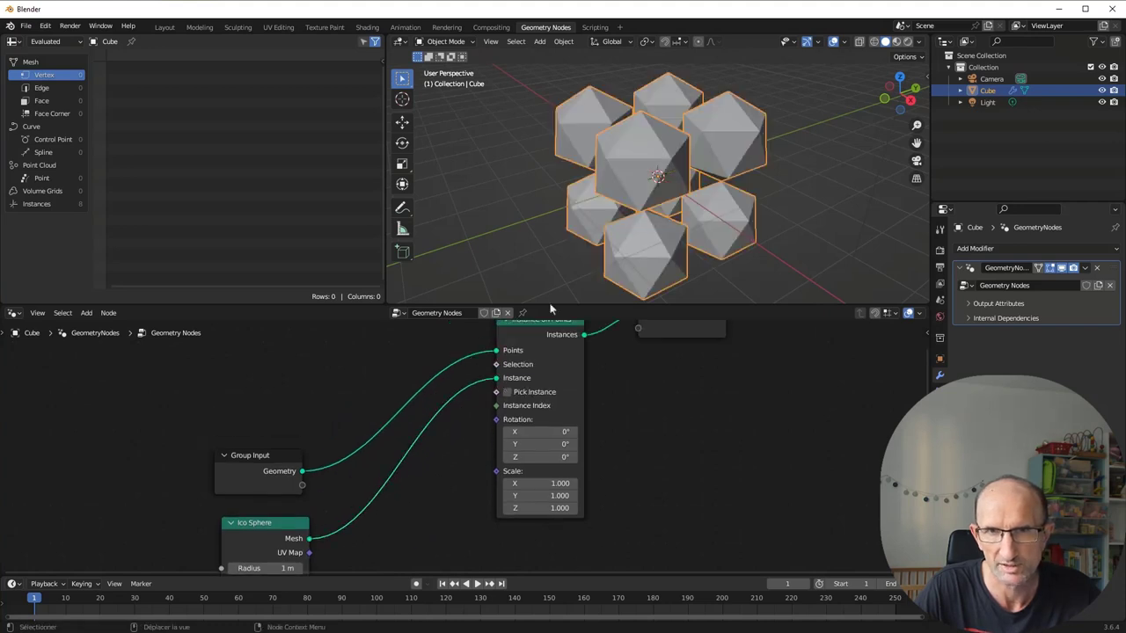
middle_click_drag(545, 220, 591, 212)
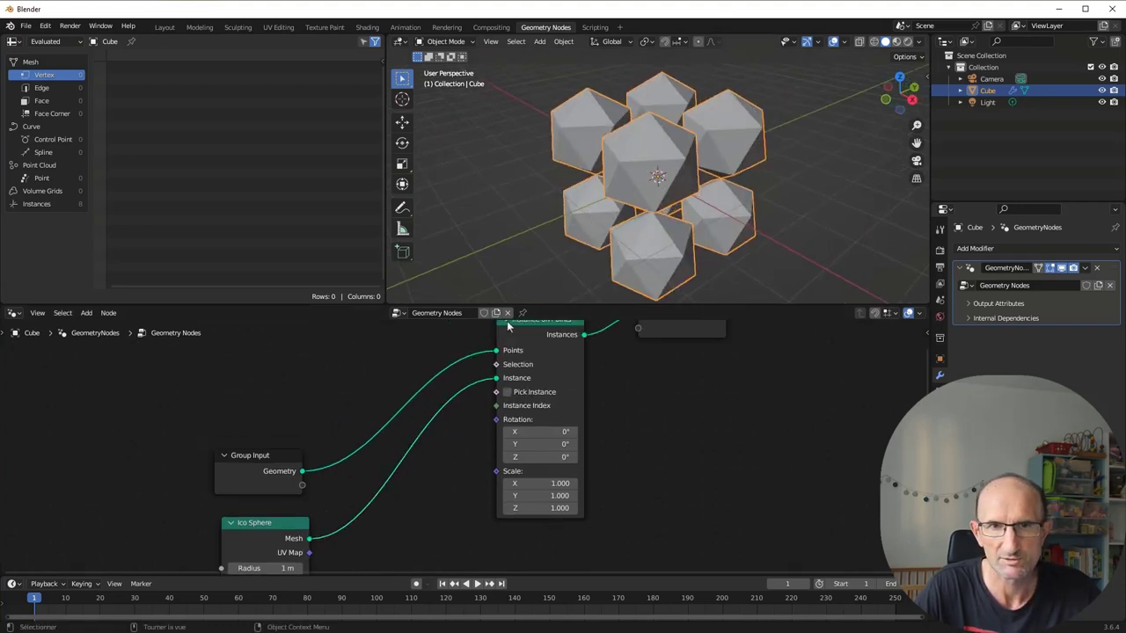
scroll(463, 406, "down", 3)
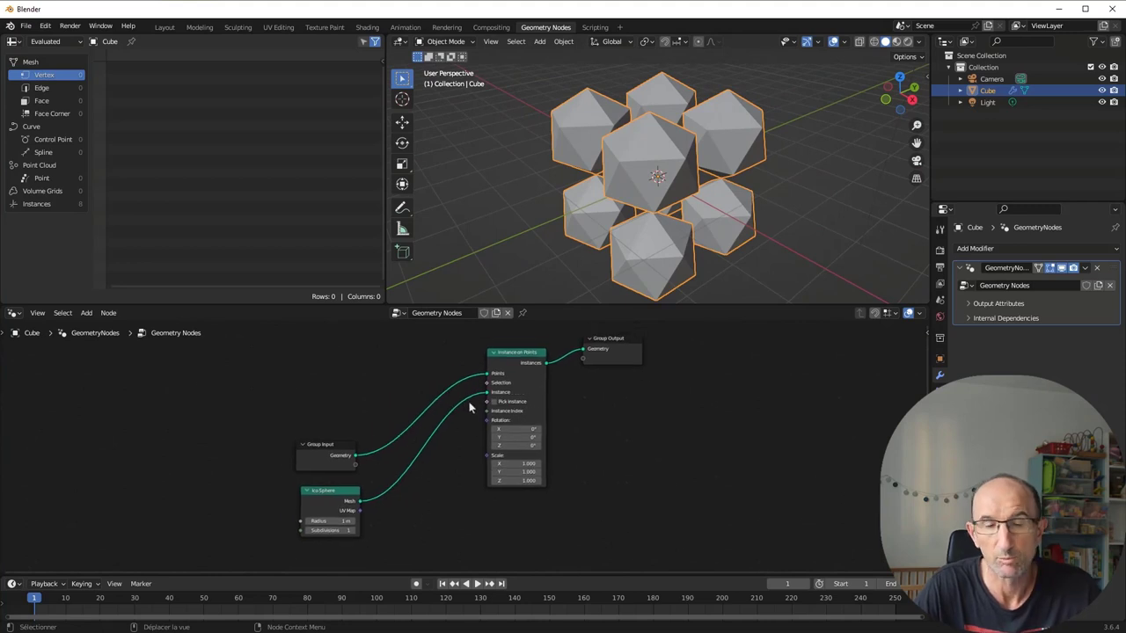